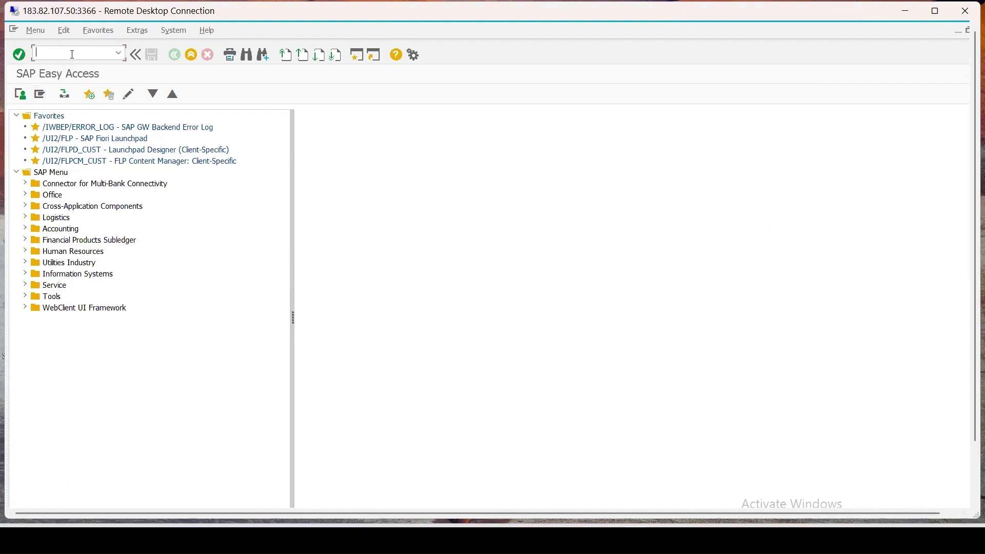
- Run transaction MM60 to list all materials of material type ROH
text(mm60)
key(Return)
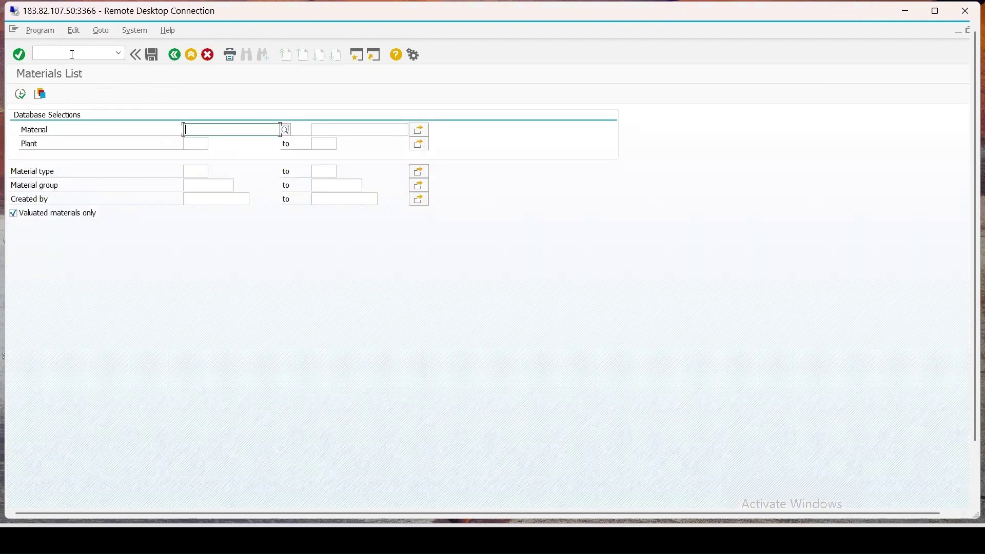
click(194, 173)
text(roh)
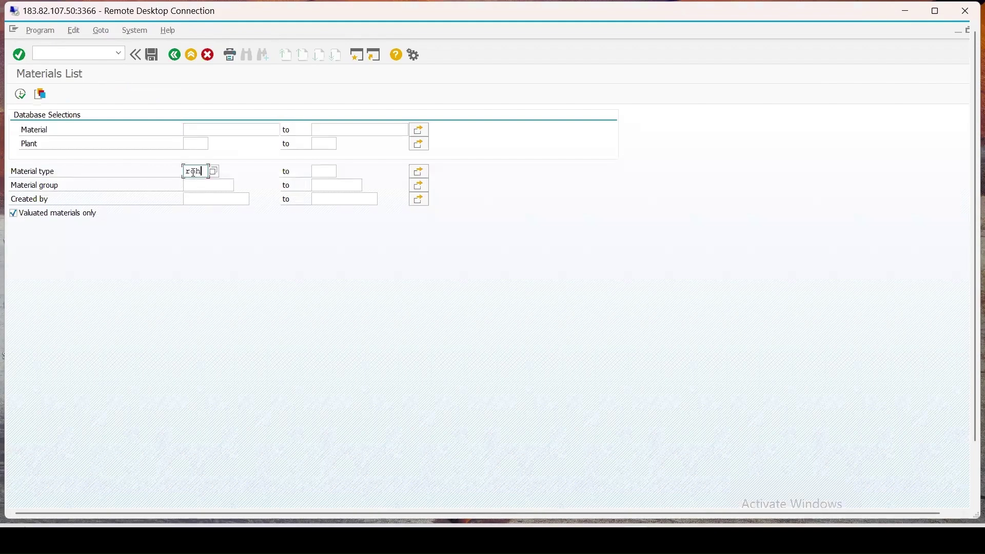
click(20, 95)
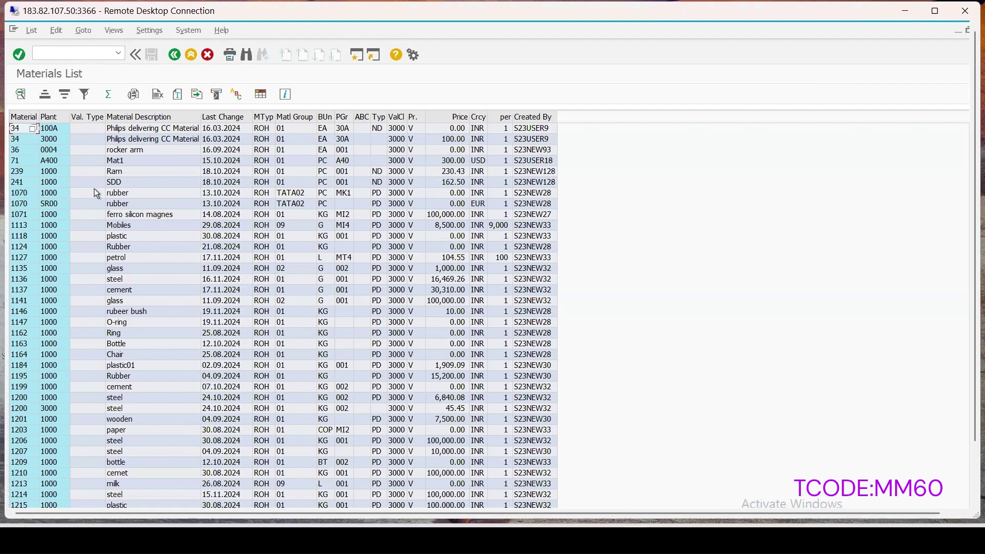
- Open material 241 in transaction MM02 and look through the views offered for it
click(51, 48)
text(/n)
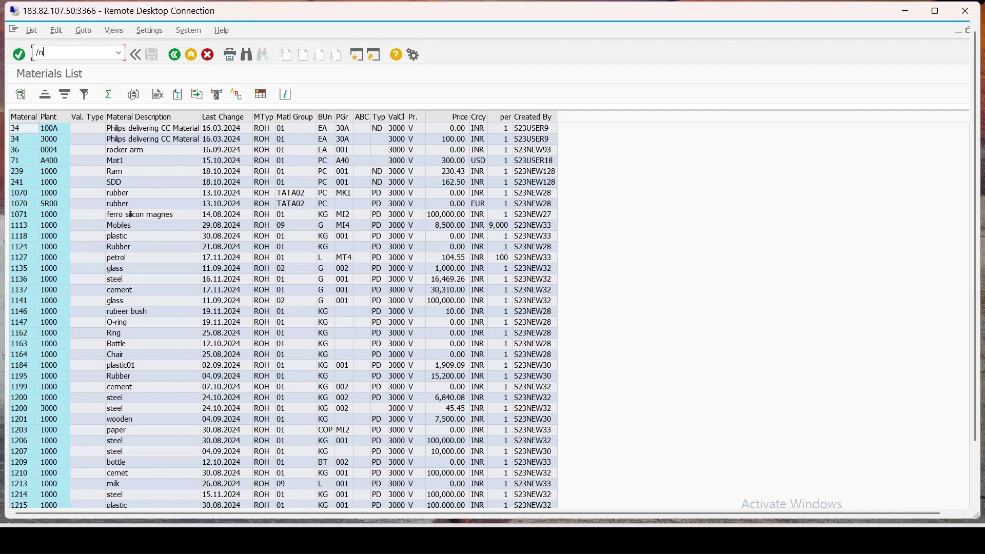
text(mm01)
key(BackSpace)
text(2)
key(Return)
scroll(347, 306, down, 3)
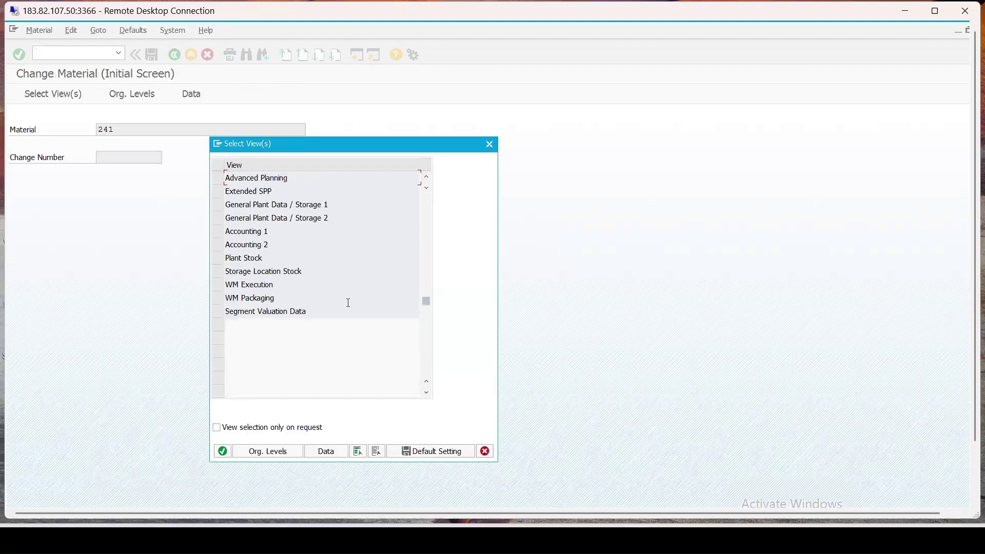
scroll(347, 303, up, 3)
click(490, 144)
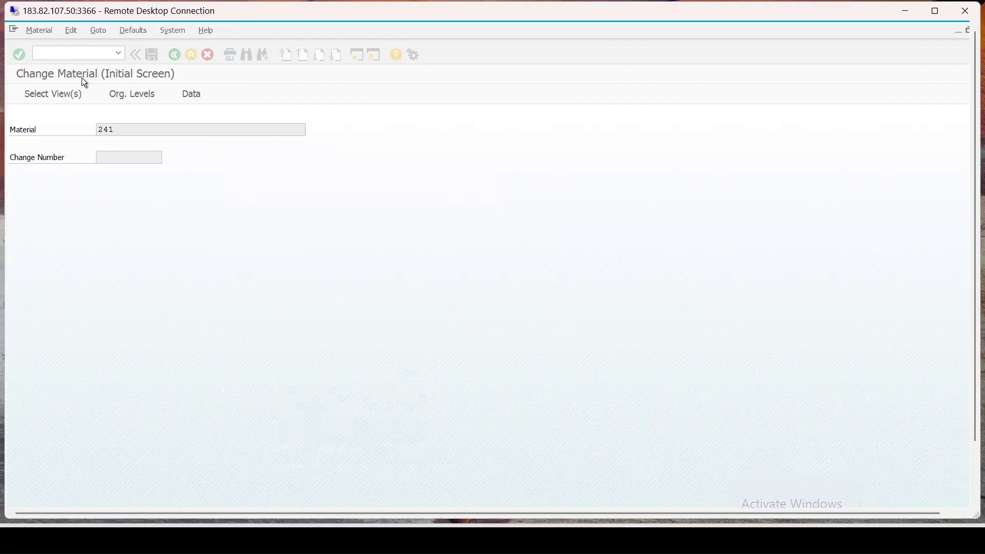
- Start immediate creation for material 241, selecting only the Quality Management view for plant 1000
click(46, 32)
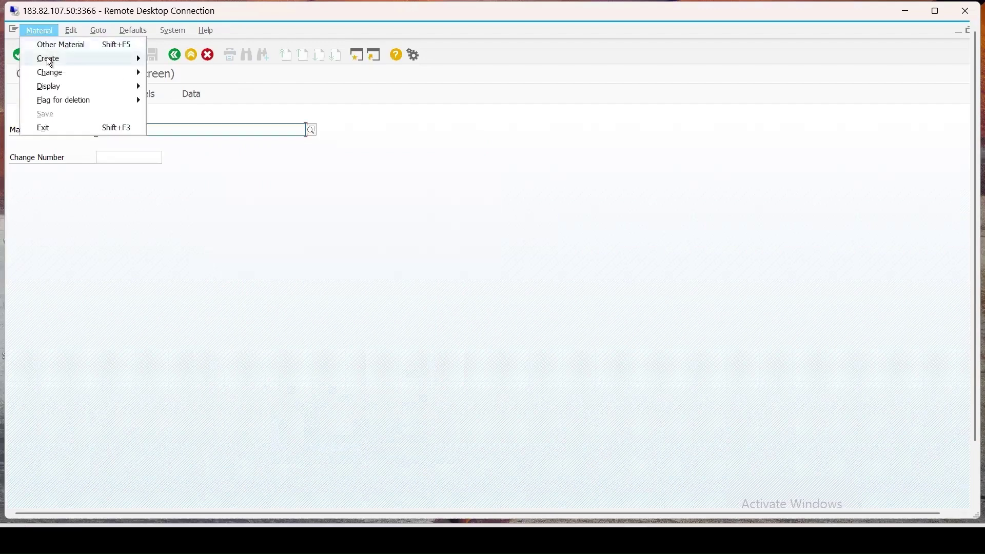
mouse_move(47, 57)
click(197, 66)
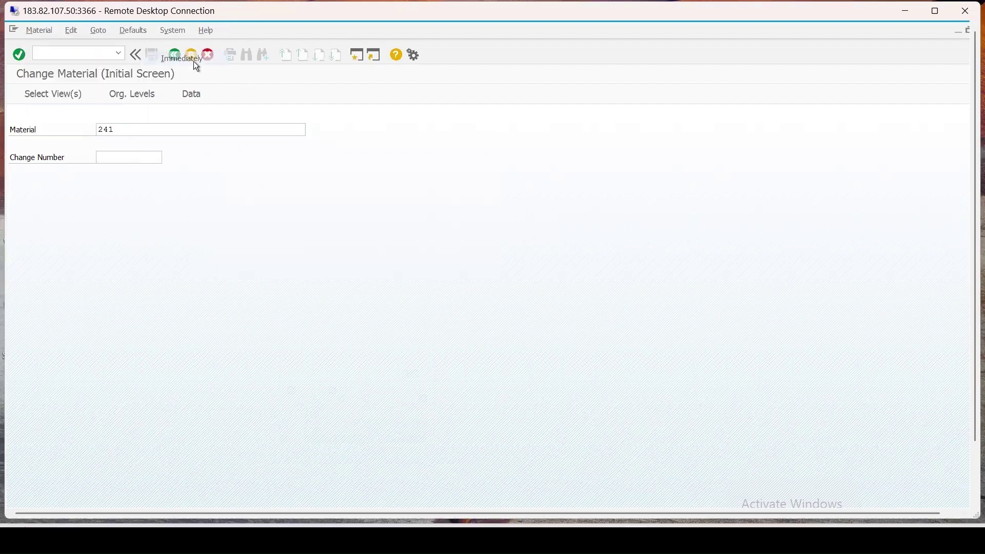
text(241)
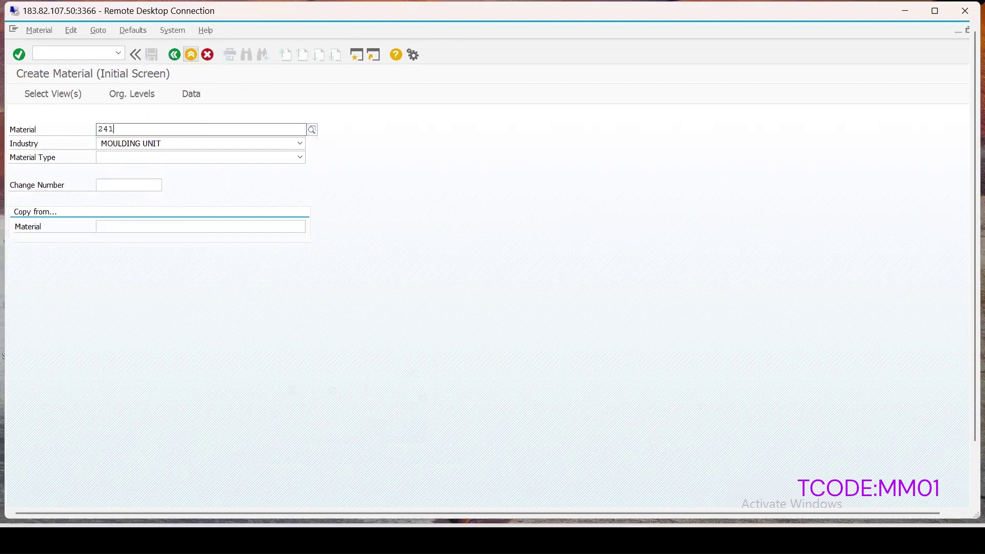
key(Return)
click(193, 60)
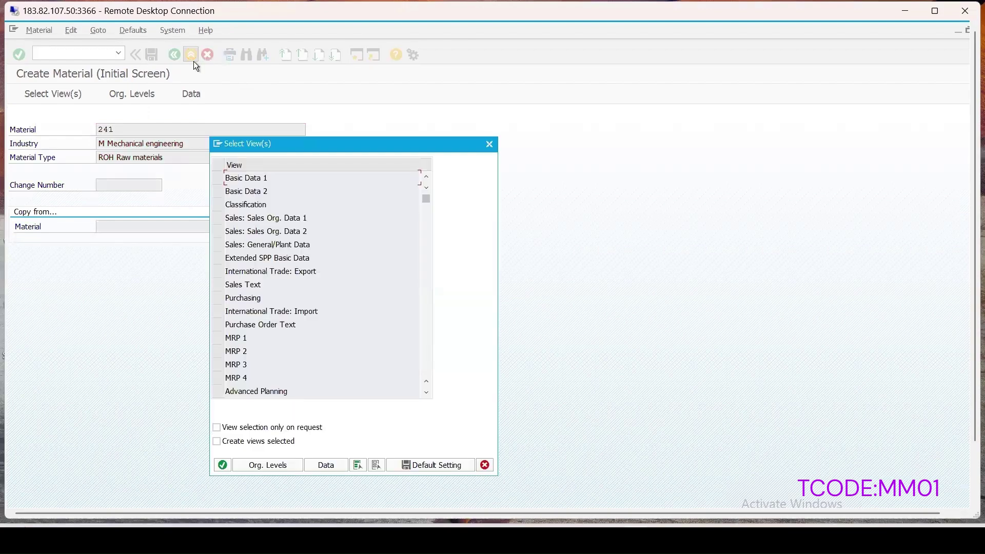
scroll(317, 243, down, 5)
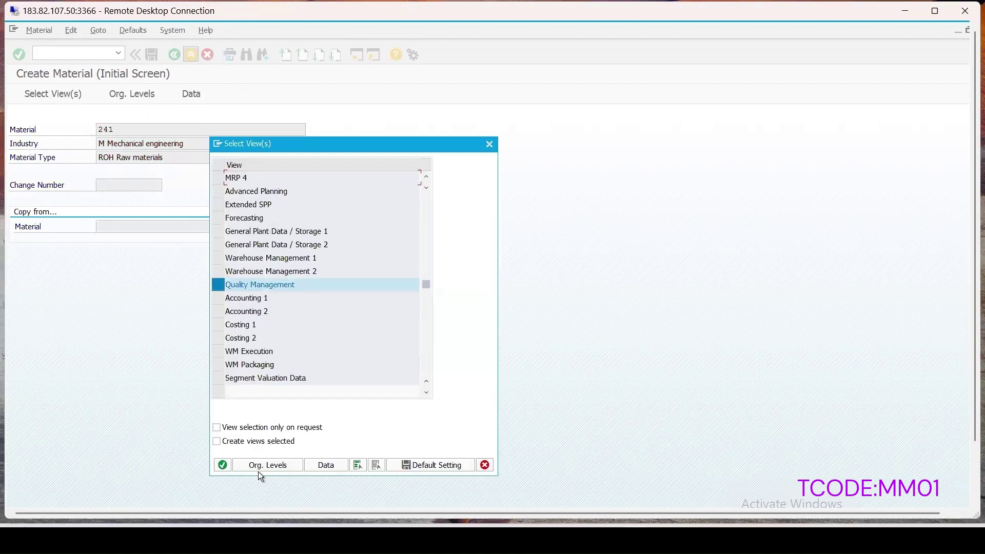
click(221, 465)
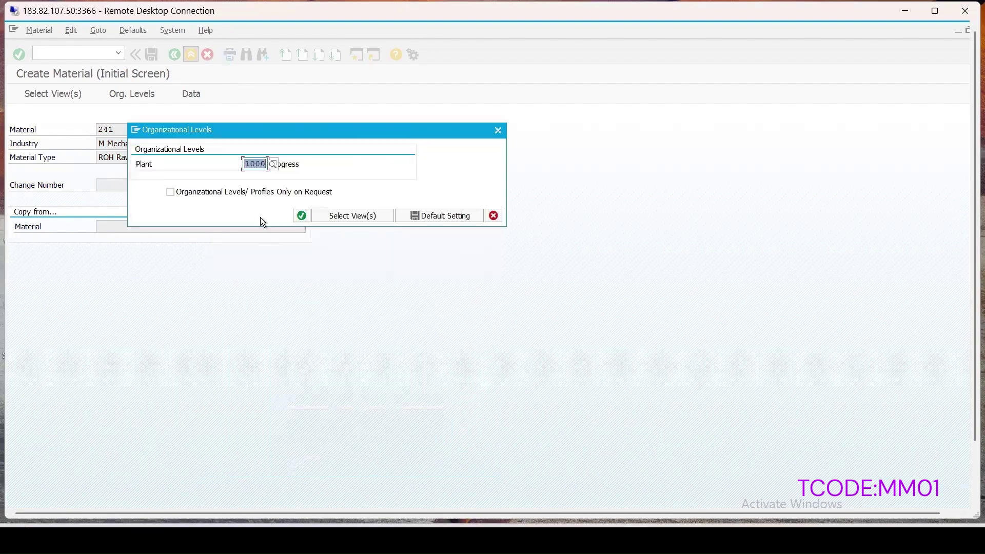
click(301, 215)
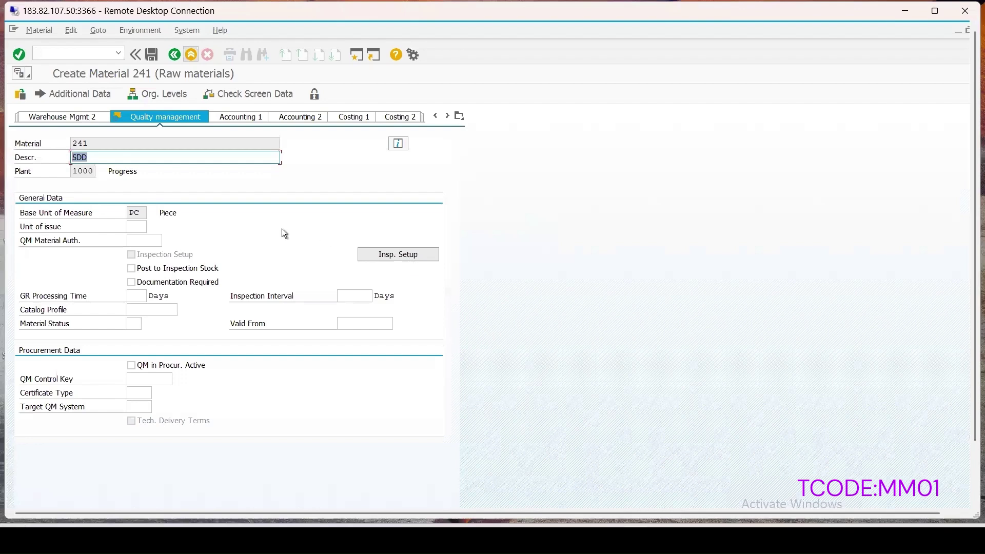
- Add inspection type 89 (Other inspection) to the material's inspection setup and mark it active
click(398, 253)
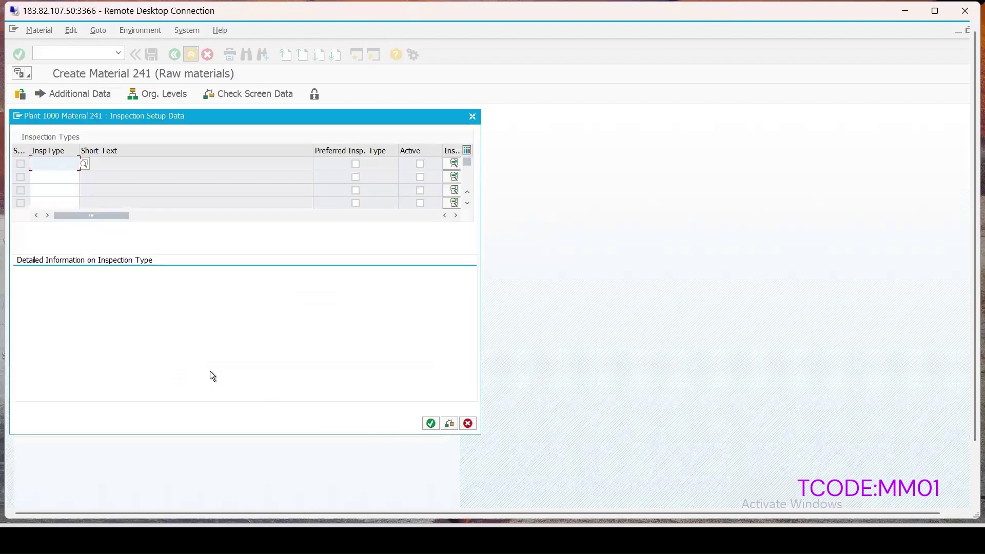
click(84, 164)
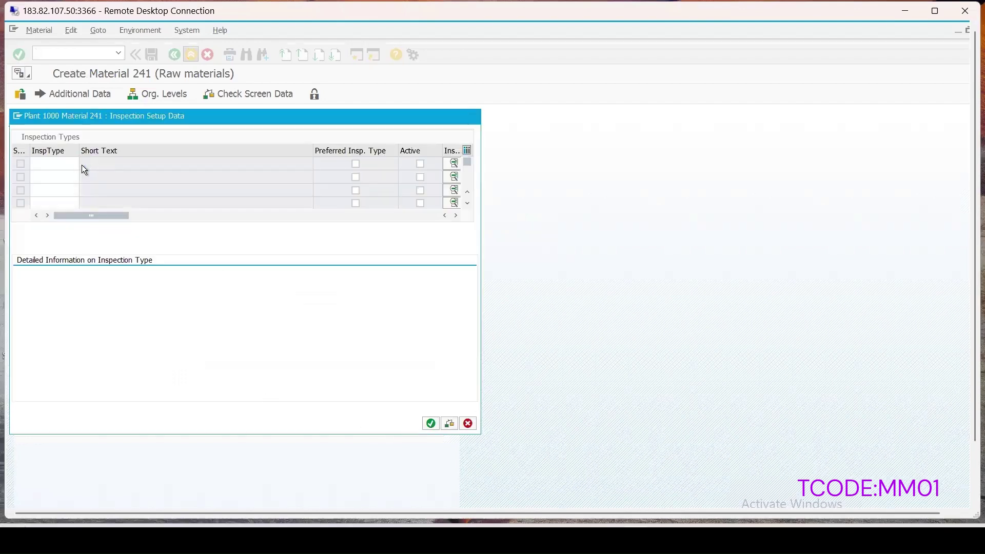
scroll(132, 369, down, 4)
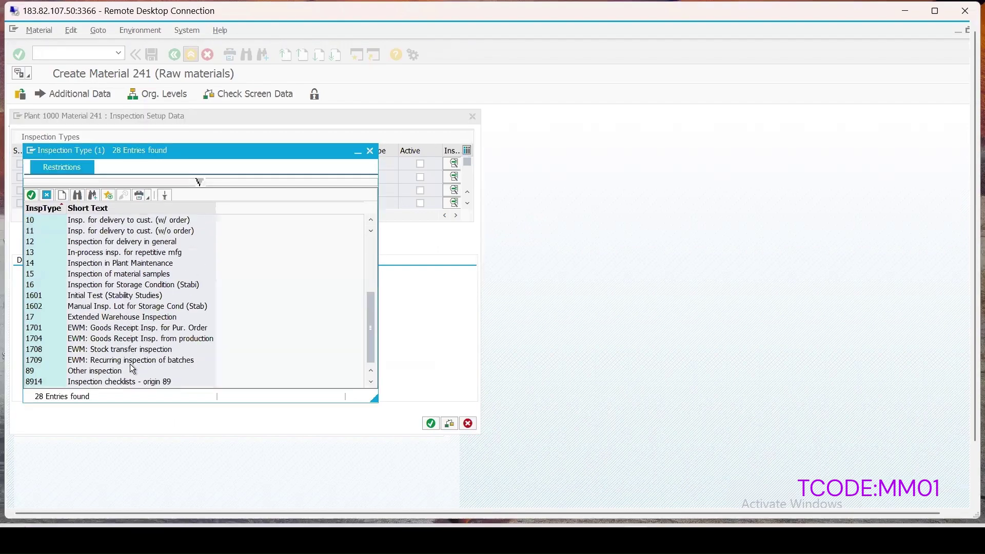
click(80, 375)
click(81, 379)
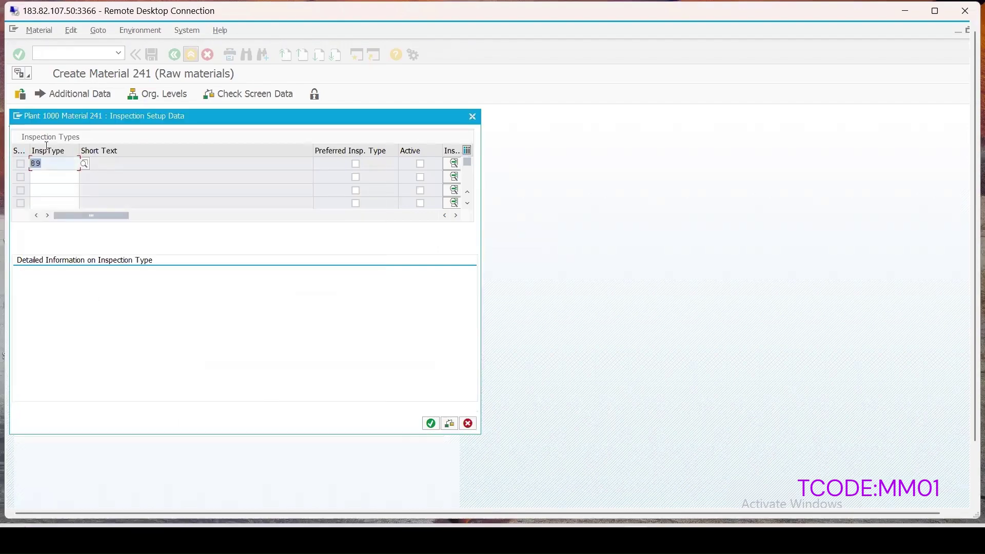
click(421, 164)
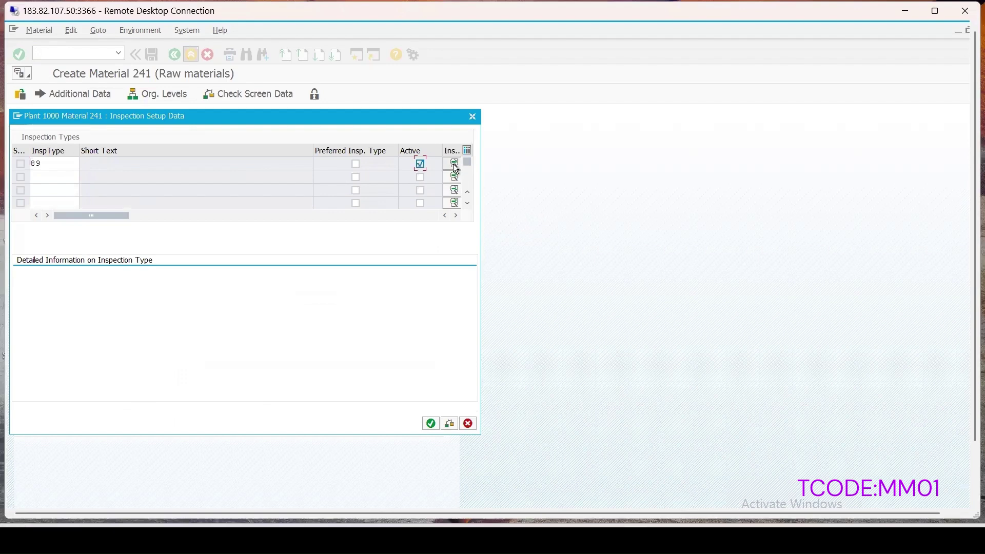
- Turn off Automatic Assignment in the details of inspection type 89, accept the inspection setup and save the material
click(454, 164)
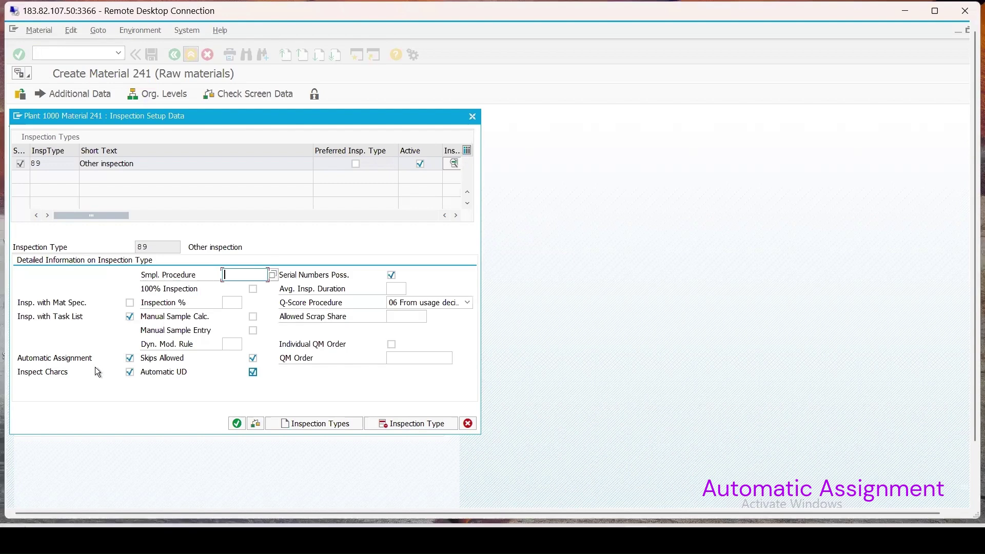
click(130, 359)
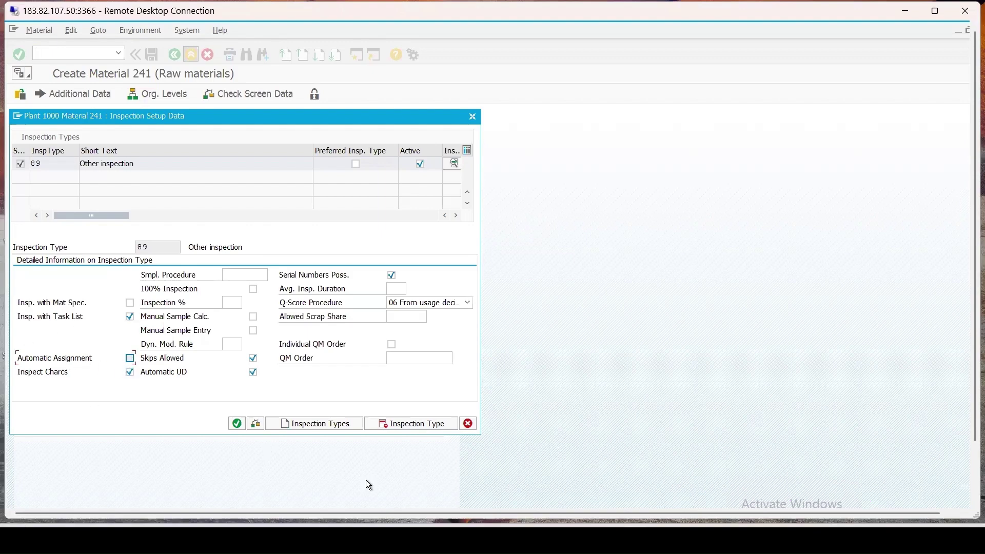
click(237, 423)
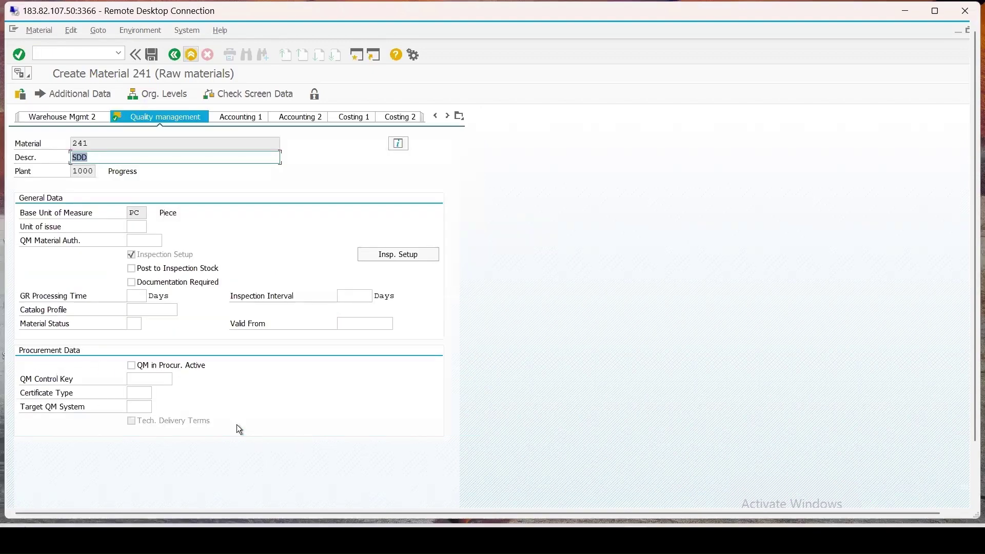
click(151, 55)
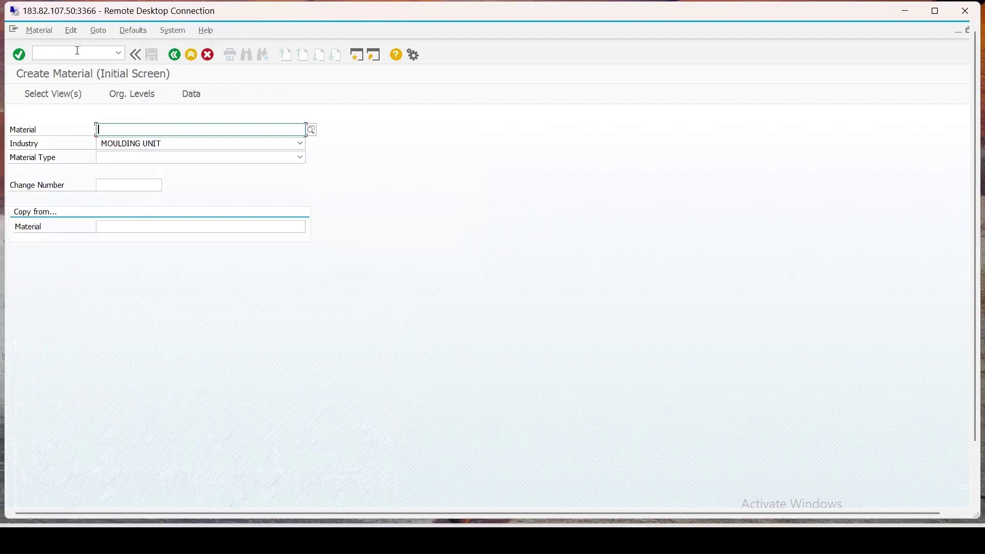
- Start a new inspection plan with transaction QP01 for material 241 in plant 1000
click(75, 54)
text(/)
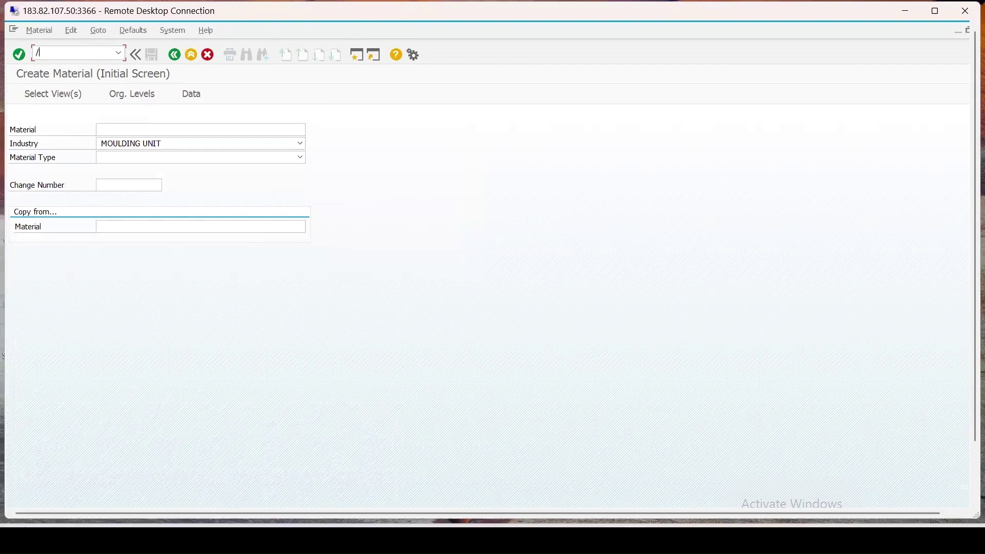
text(nqp01)
key(Return)
text(241)
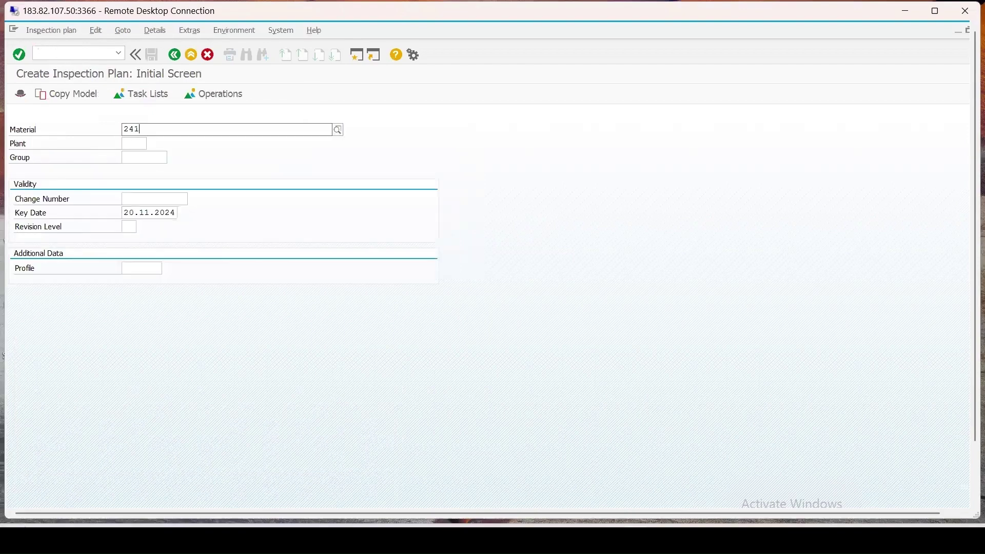
key(Tab)
text(1000)
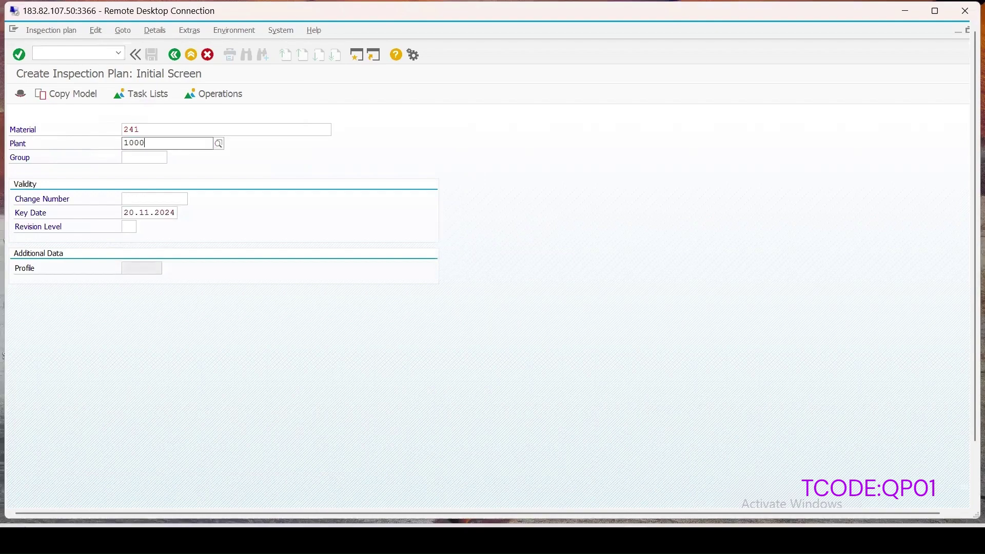
key(Return)
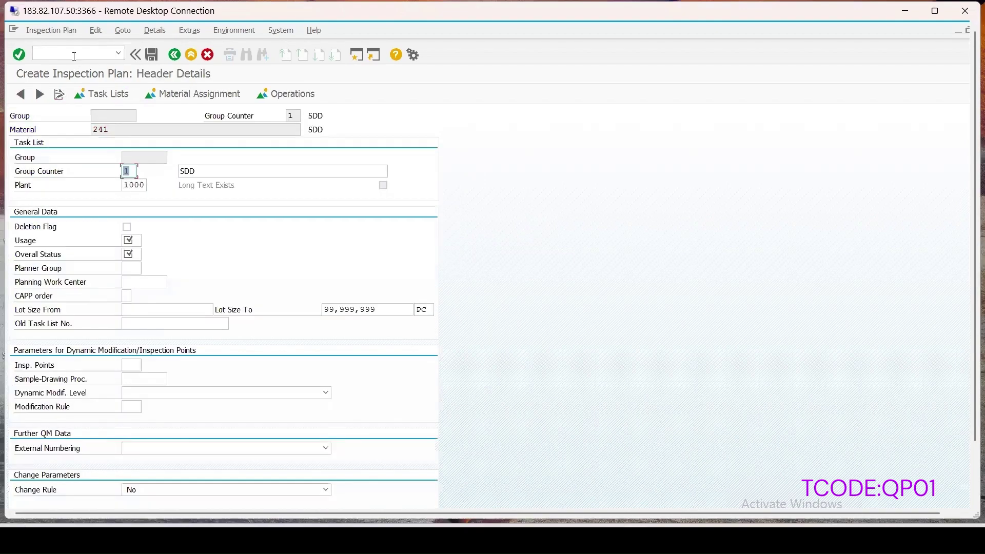
- Set the plan header's usage to 3 and overall status to 4, and review the remaining header fields
click(129, 241)
text(3)
click(138, 255)
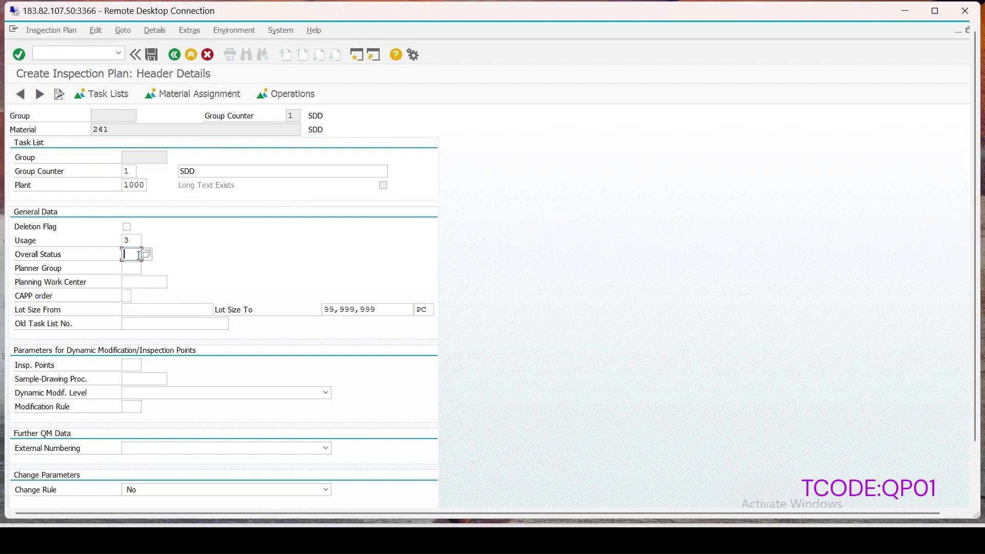
text(4)
scroll(170, 309, down, 2)
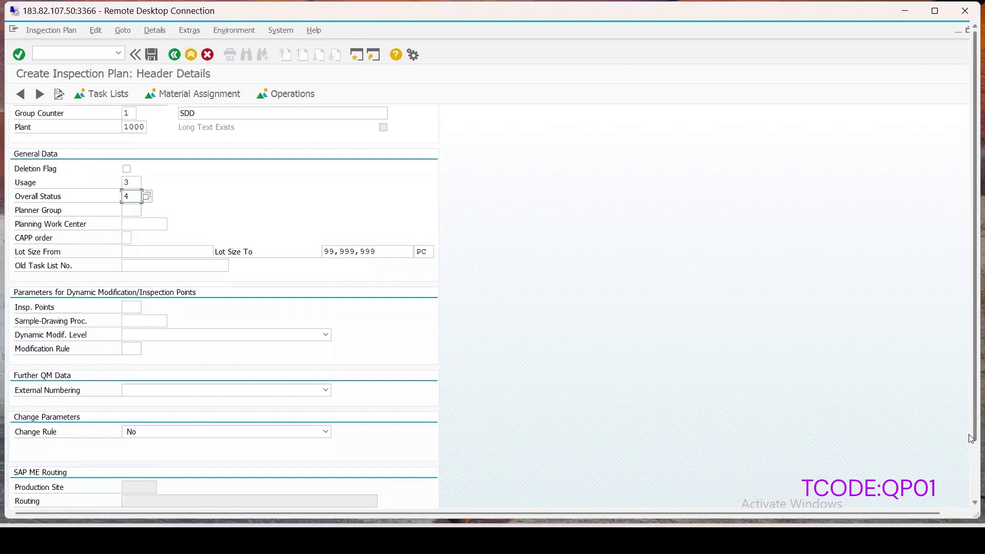
drag(975, 433, 971, 505)
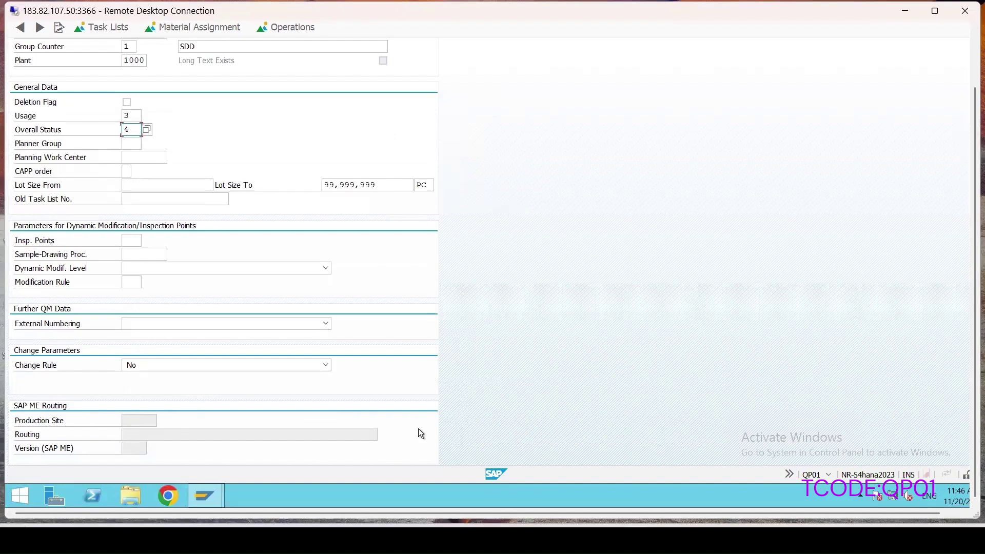
drag(974, 307, 974, 251)
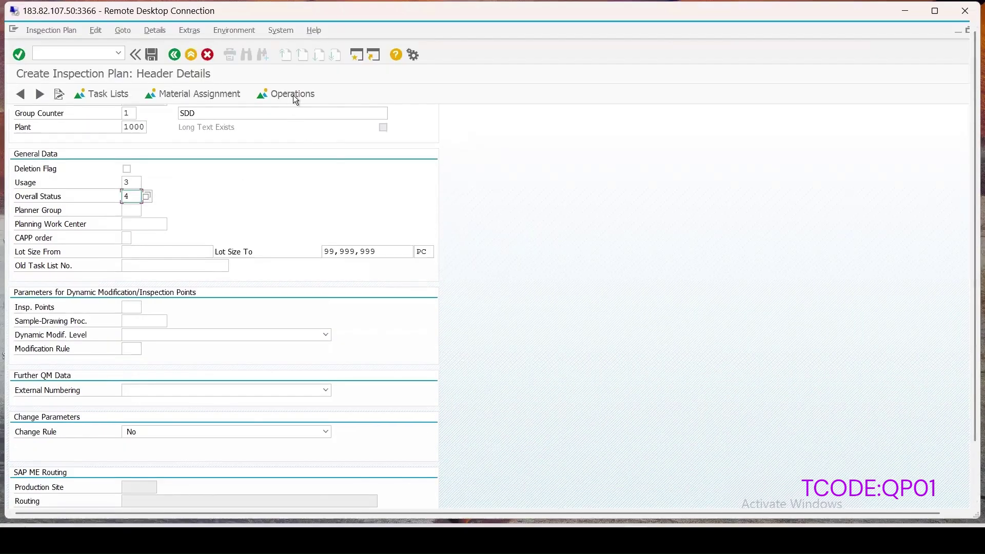
- Enter operation 0010 in the plan's operation overview with control key QM01 and the description Inspection
click(293, 94)
click(148, 185)
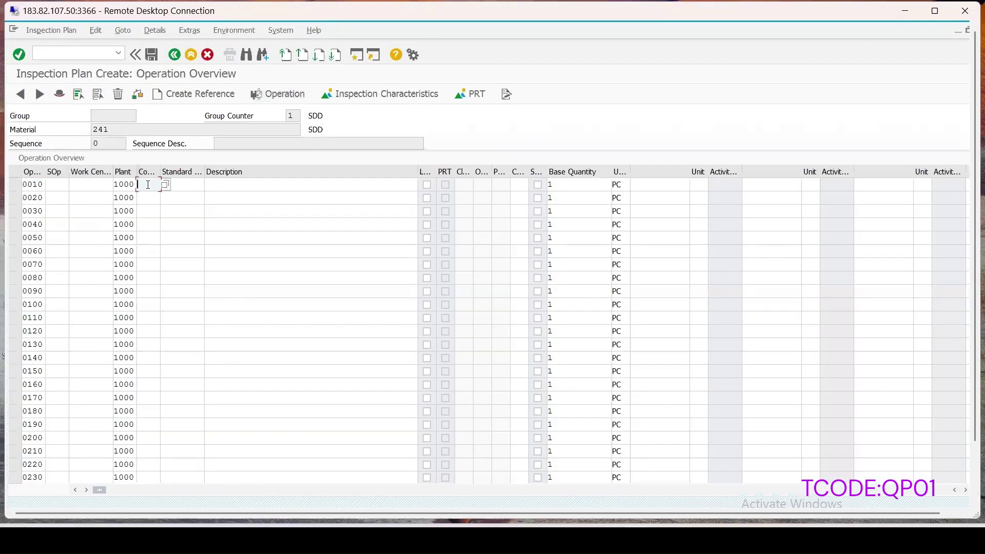
click(151, 196)
click(246, 186)
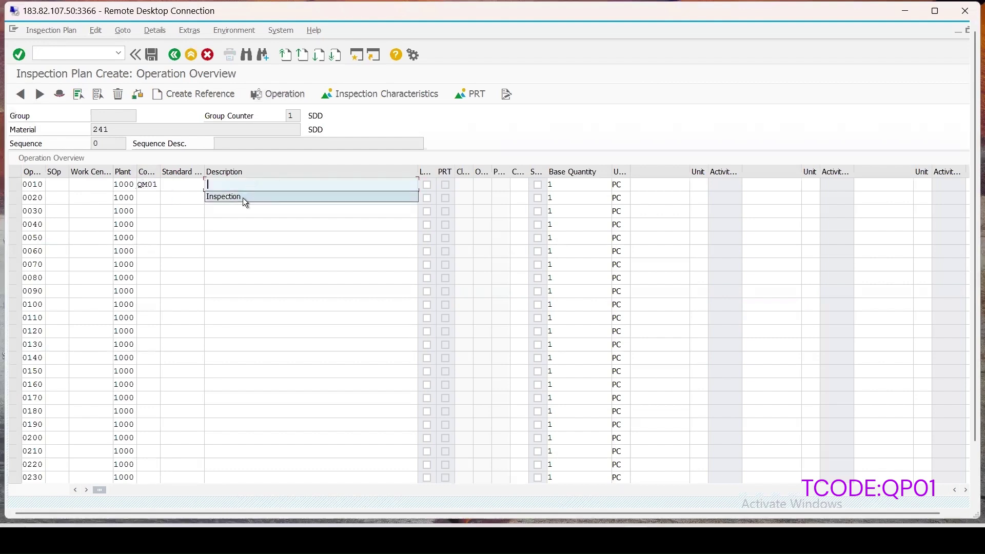
click(242, 198)
key(Return)
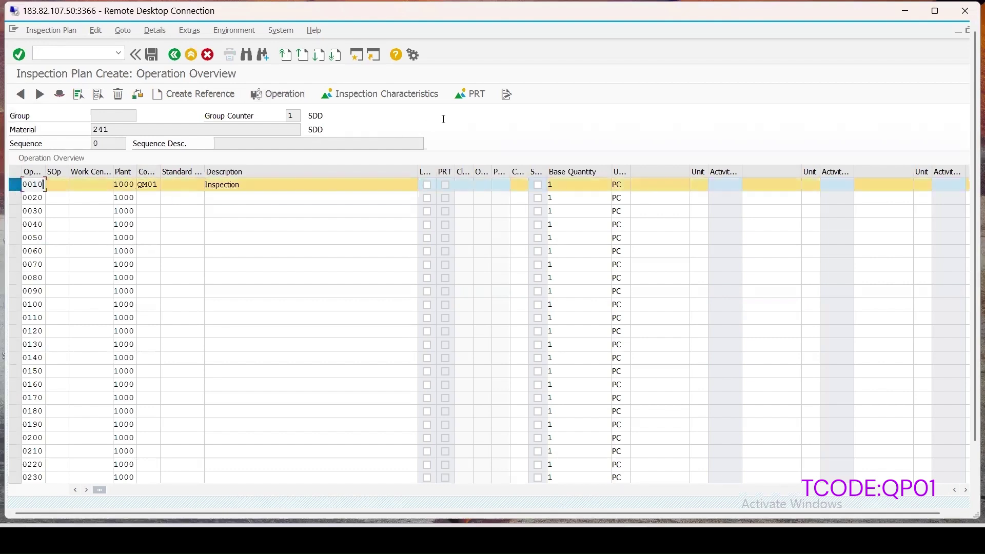
- Add master inspection characteristic TEST1 as characteristic 10 of operation 0010
click(393, 94)
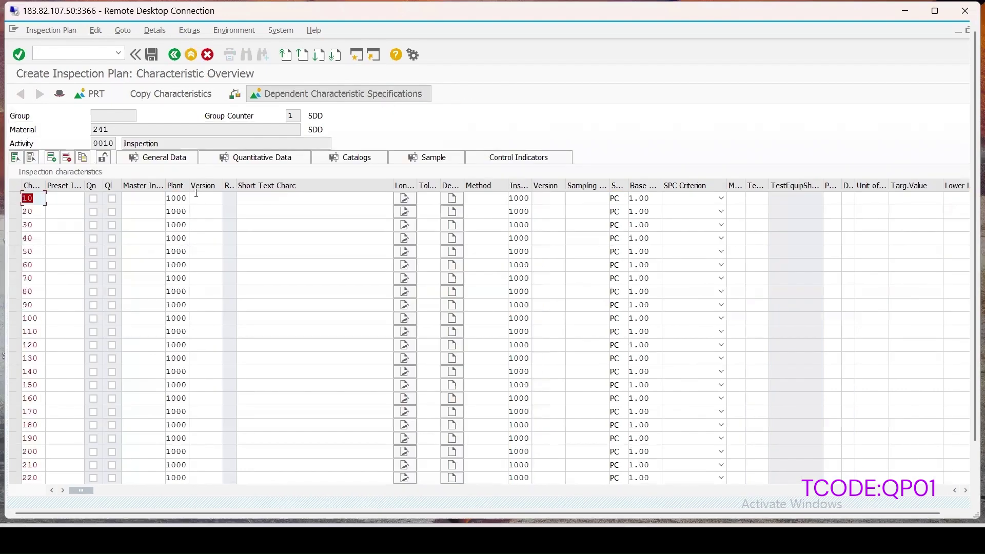
click(150, 200)
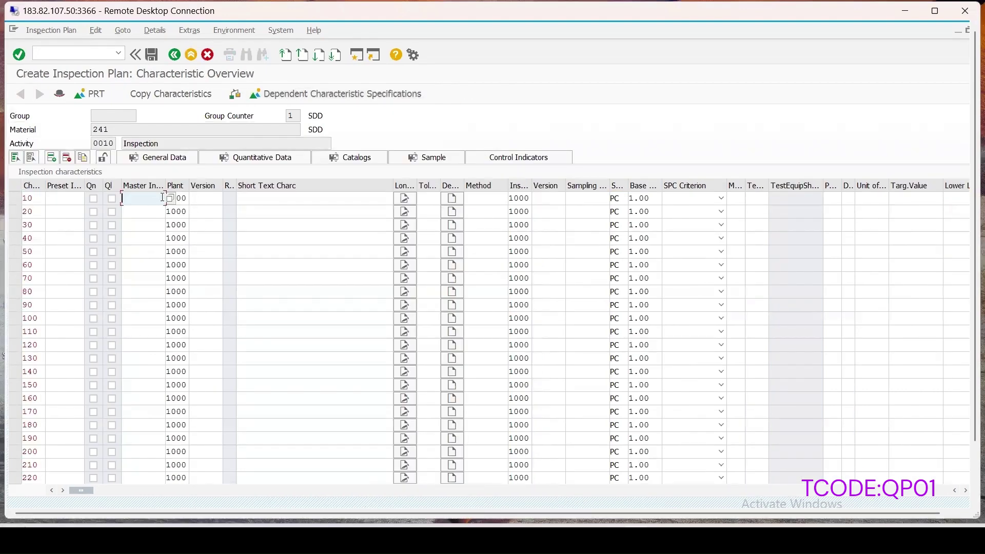
text(test1)
key(Return)
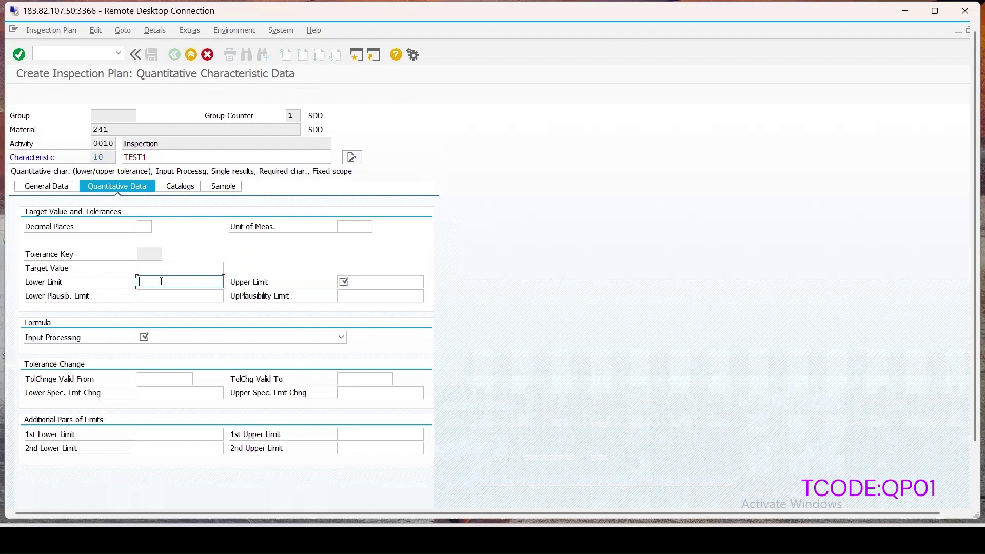
- Set characteristic TEST1's lower limit to 5, upper limit to 9 and input processing to 100 Output = Input
text(5)
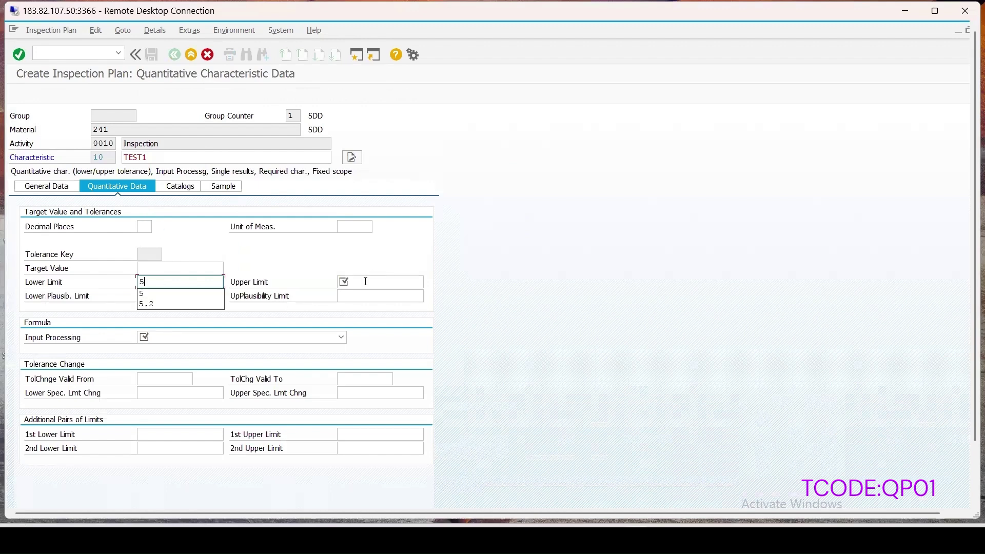
click(365, 281)
text(9)
key(Return)
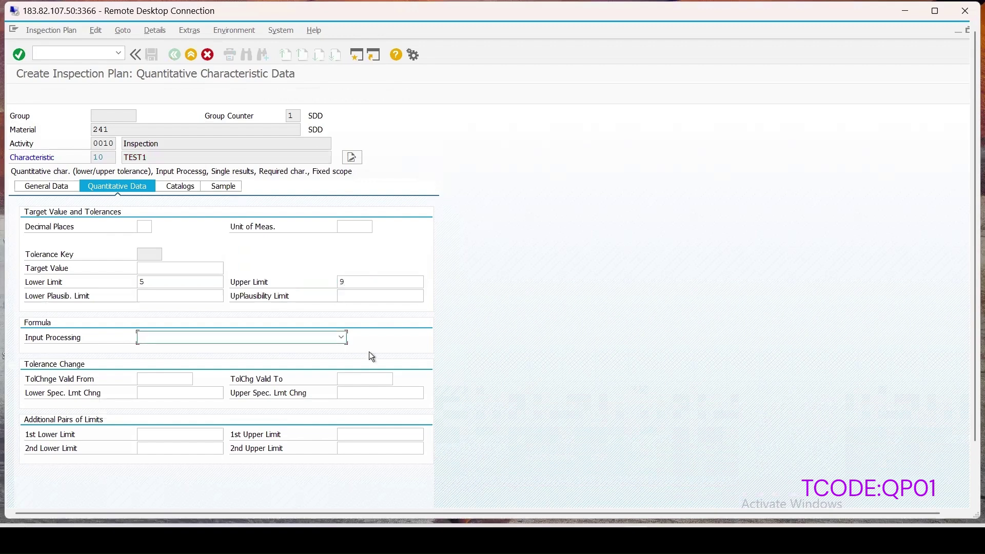
click(341, 338)
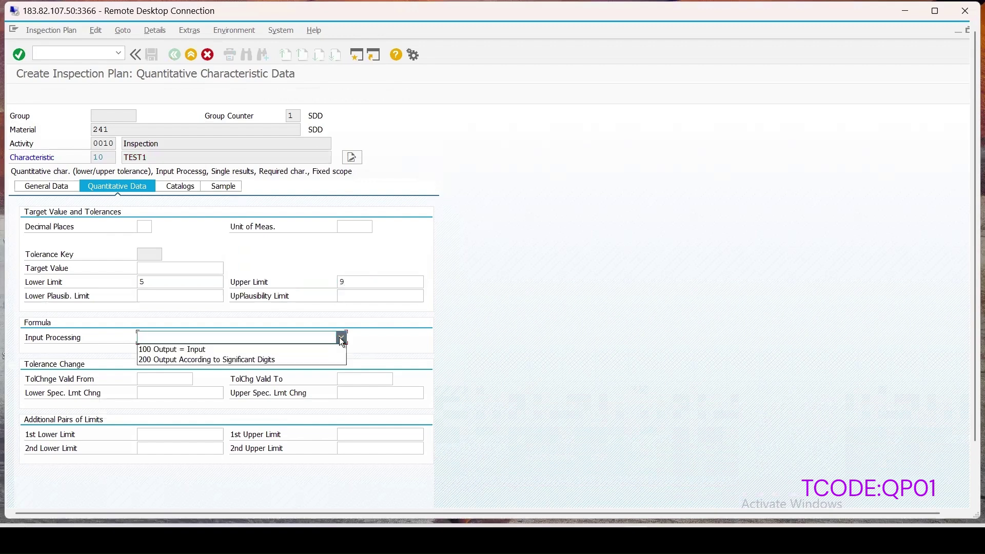
click(211, 347)
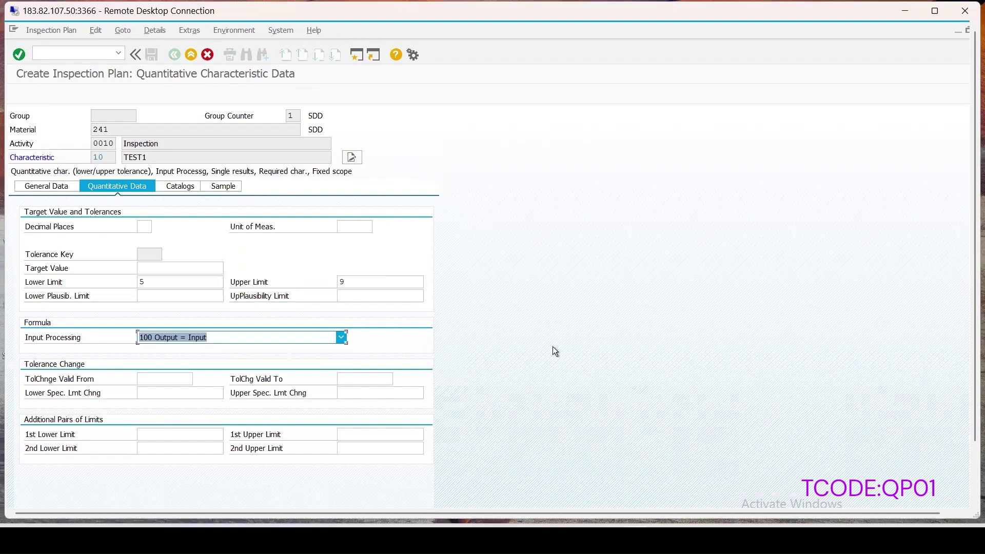
key(Return)
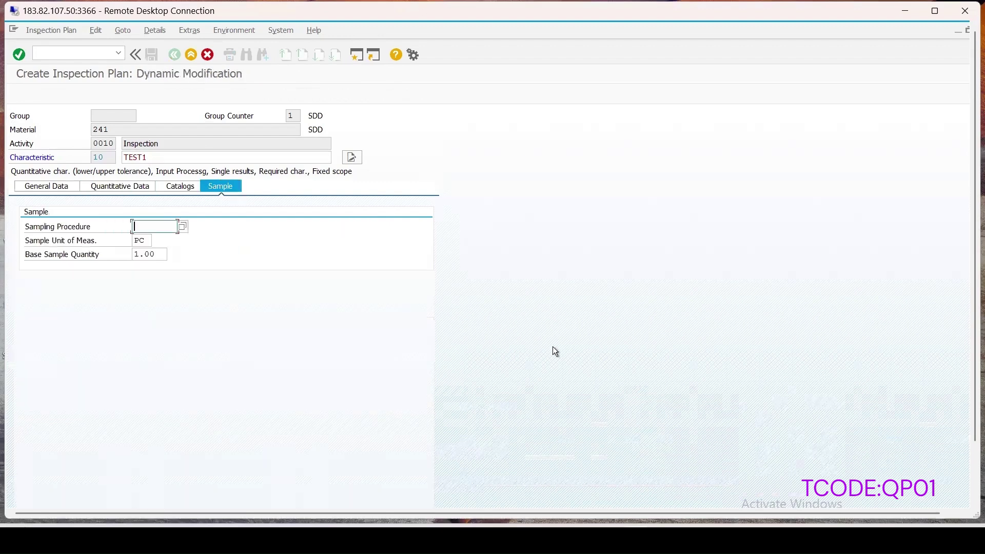
- Assign sampling procedure FIX2 to characteristic TEST1 and accept its sample data
click(182, 228)
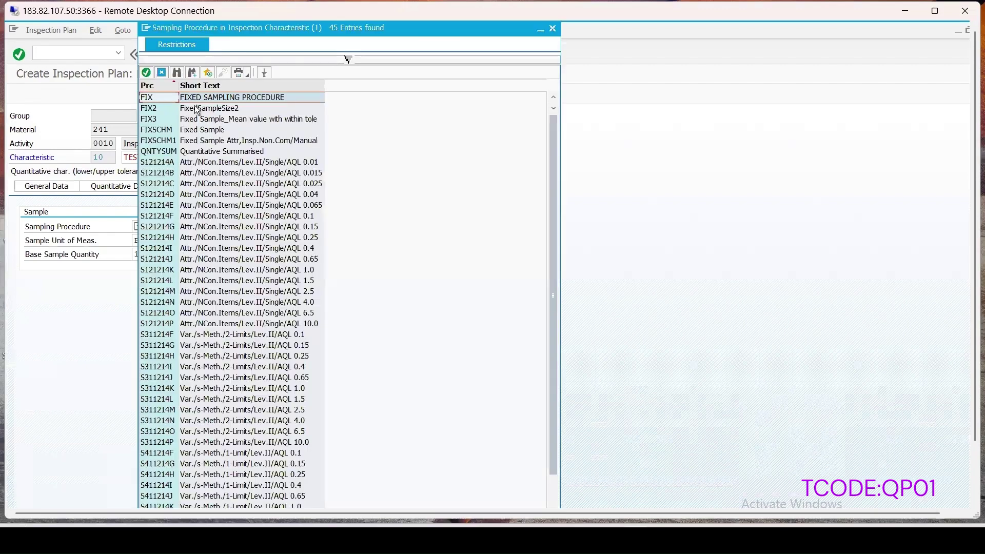
double_click(210, 109)
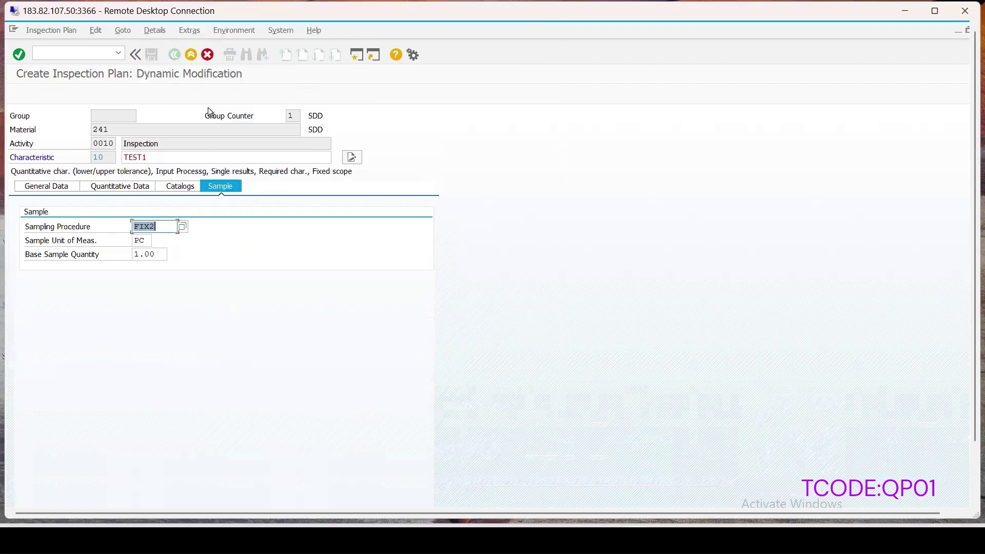
key(Return)
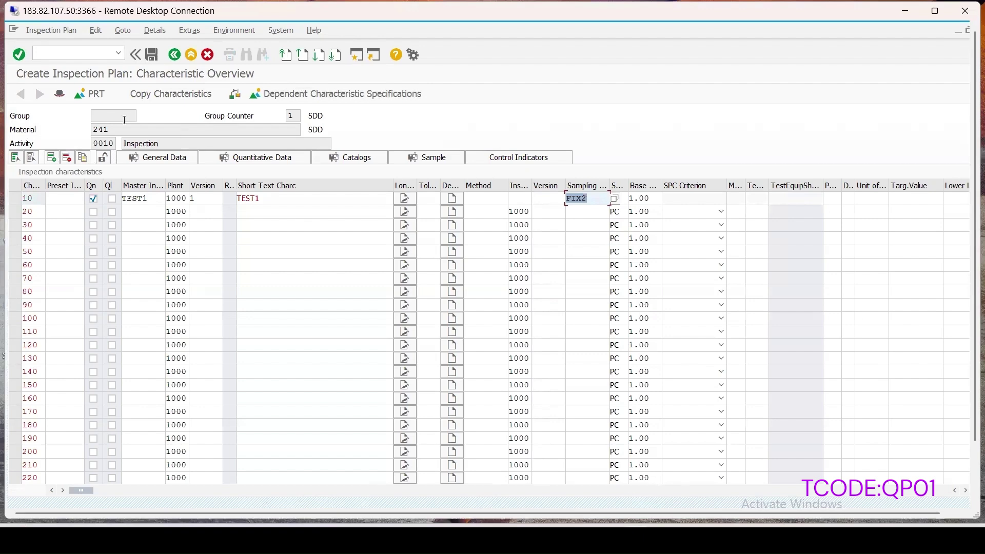
- Review and accept both sets of control indicators for characteristic TEST1, and save the inspection plan
click(14, 198)
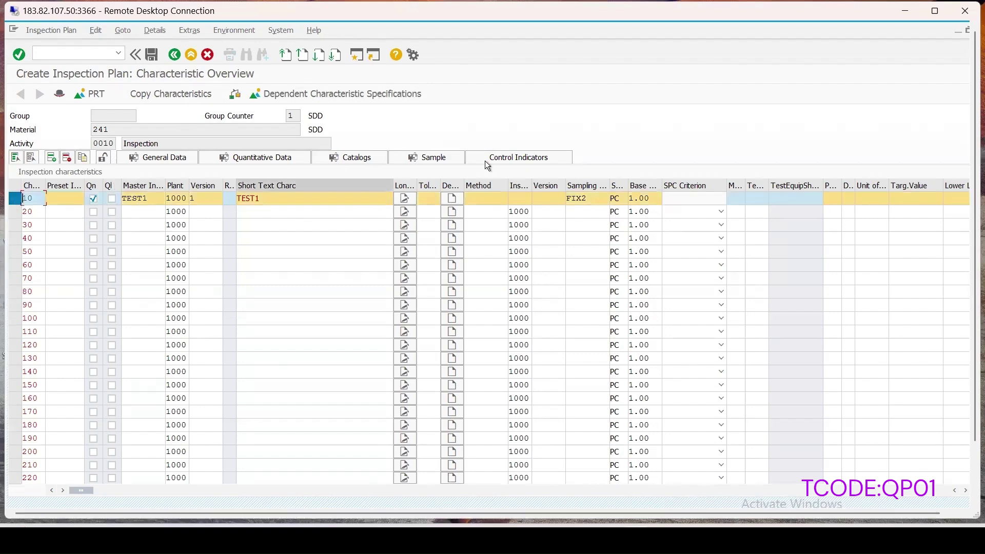
click(504, 159)
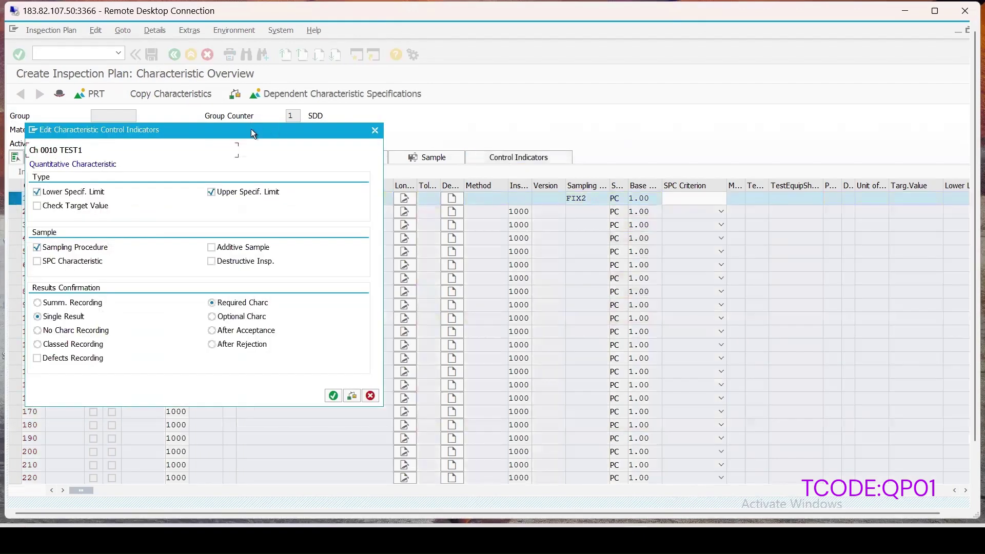
drag(251, 129, 600, 118)
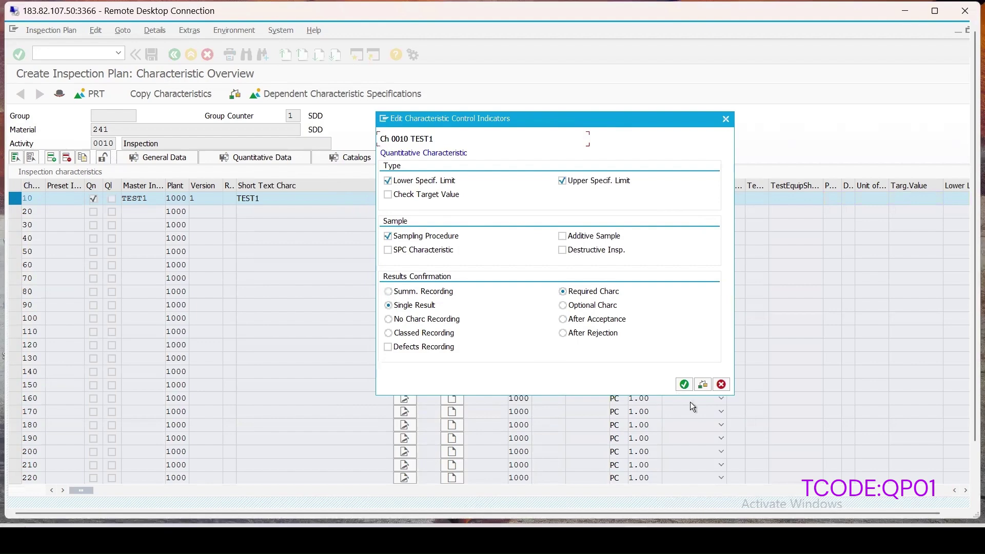
click(685, 385)
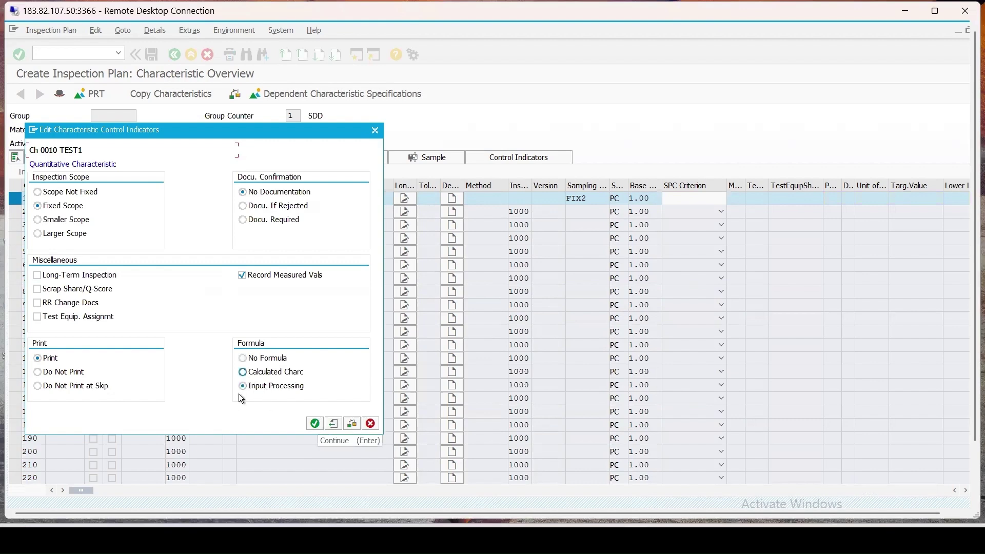
click(316, 424)
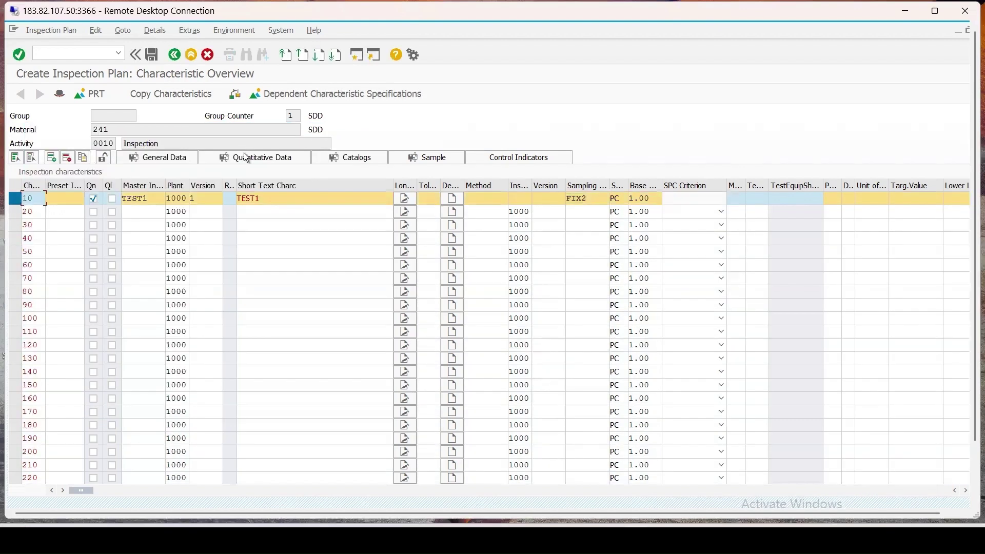
click(152, 55)
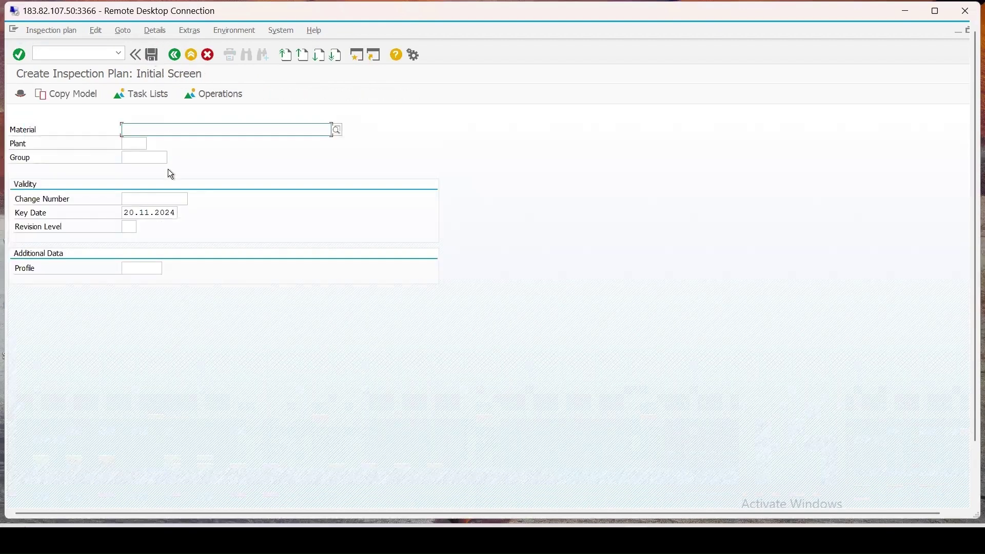
- Start a manual inspection lot with transaction QA01 for material 241 in plant 1000 with lot origin 89
click(57, 55)
text(/n)
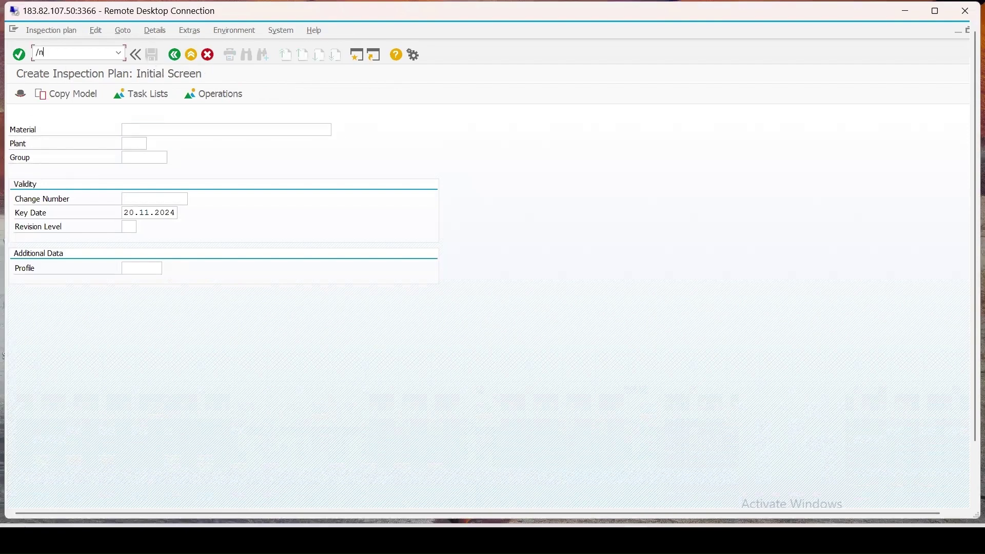
text(qa01)
key(Return)
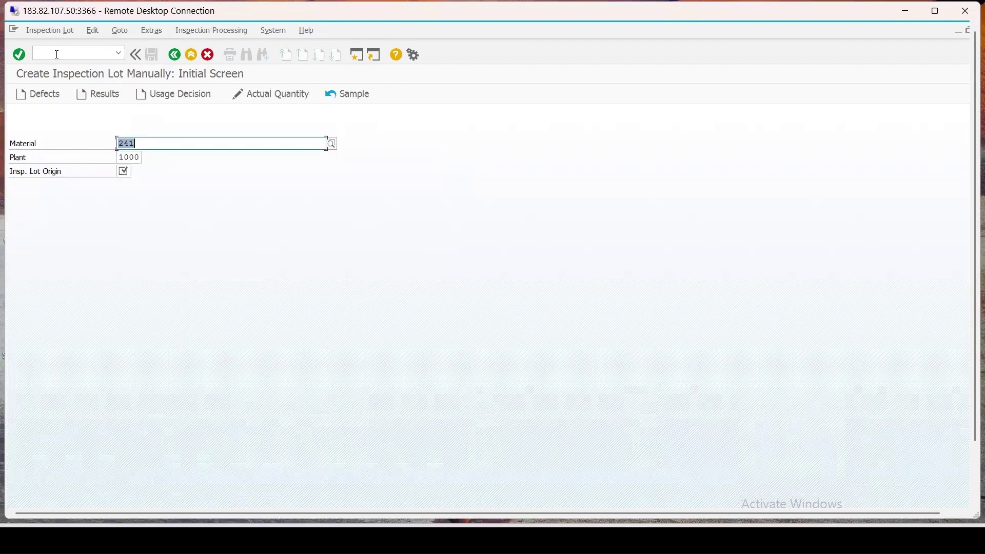
click(124, 171)
text(89)
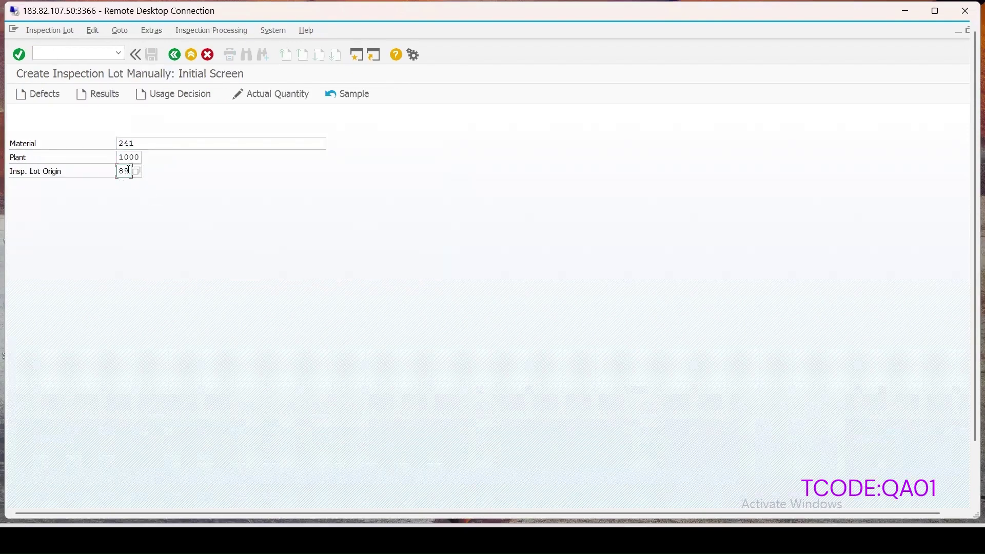
key(Return)
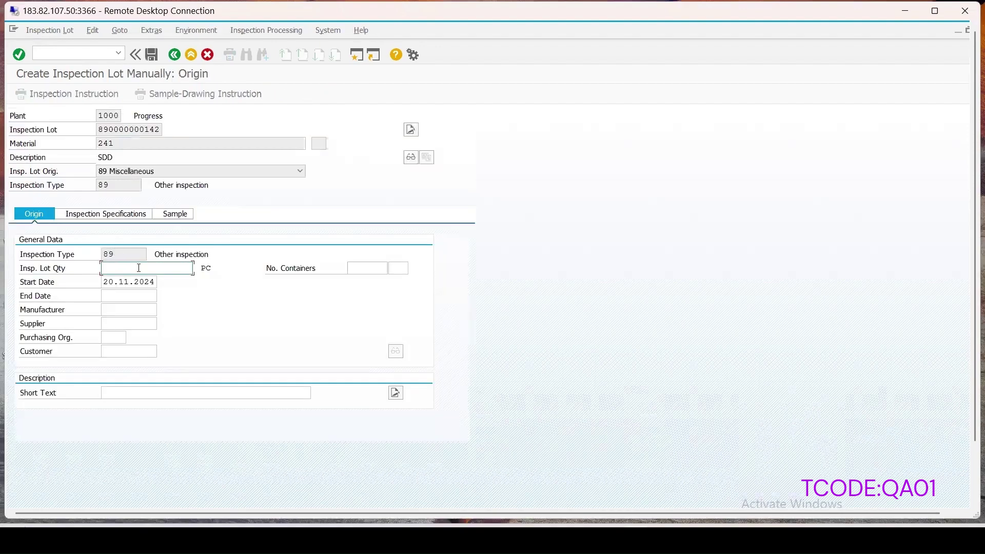
- Enter an inspection lot quantity of 25 PC and save the inspection lot
text(10)
key(Return)
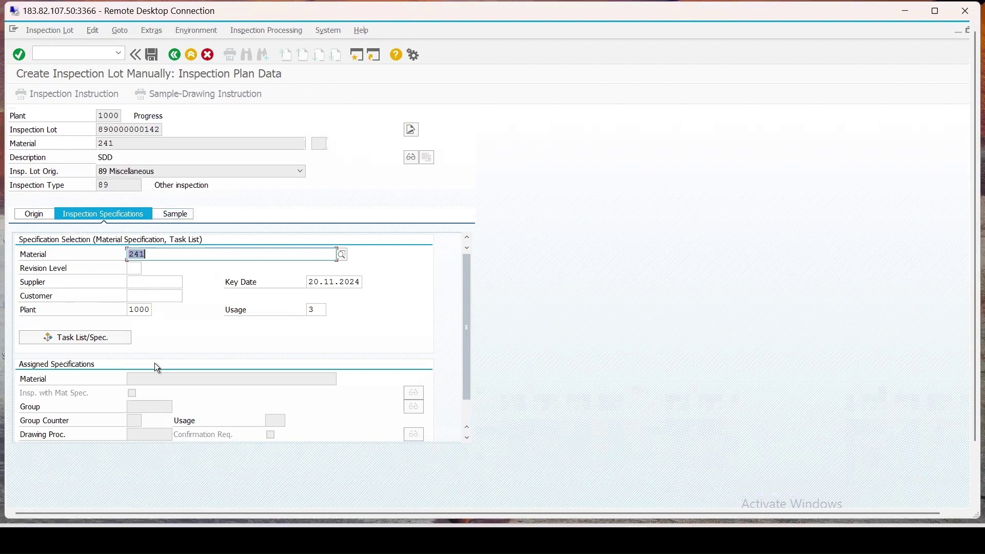
click(153, 54)
- Run transaction QA32 in a new session and list the inspection lots for material 241 in plant 1000
click(356, 54)
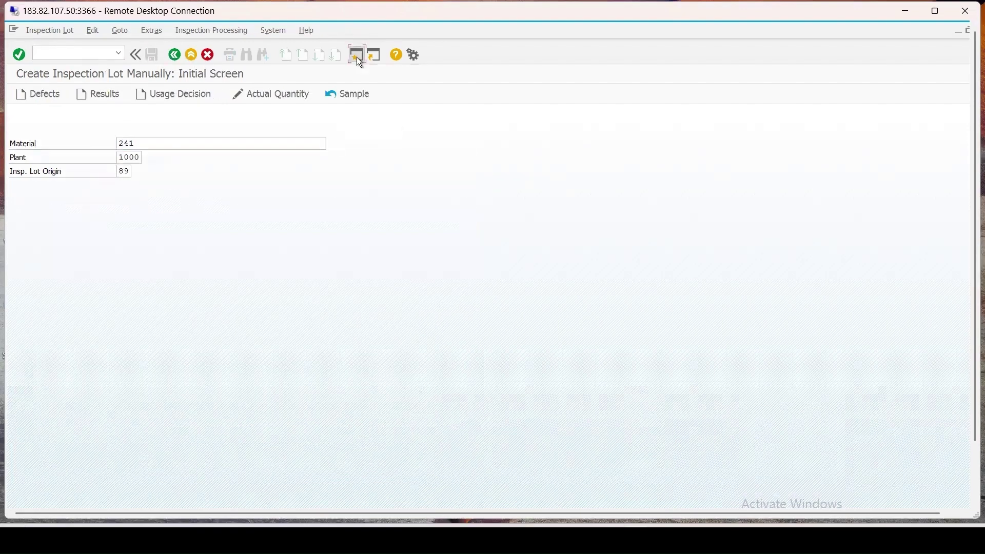
text(qa32)
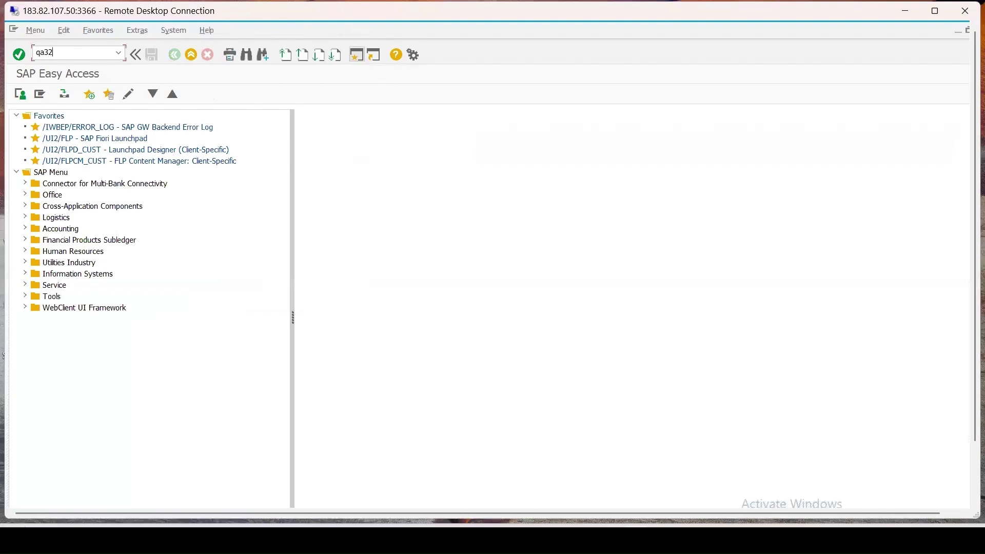
key(Return)
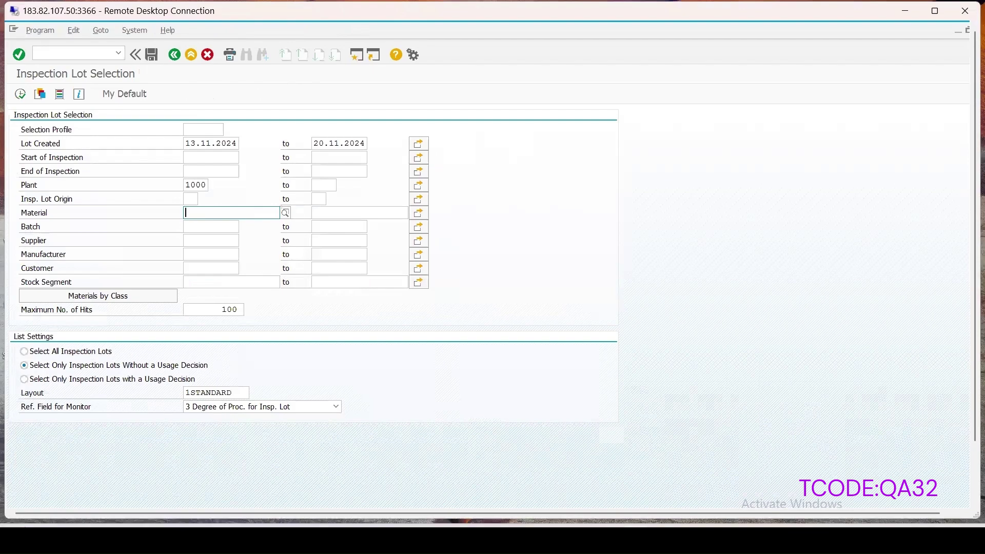
text(241)
key(ctrl+a)
click(21, 95)
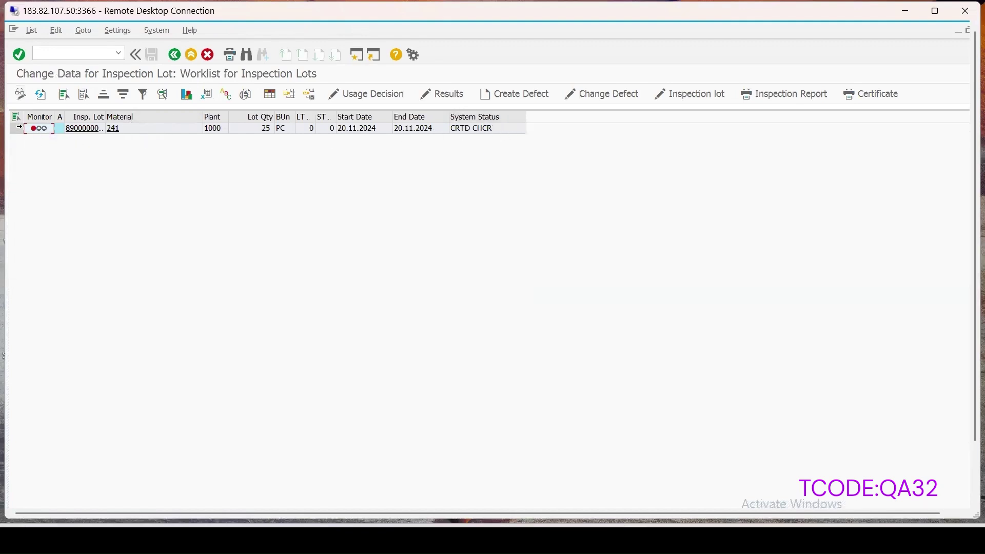
- Open the inspection lot for material 241 from the worklist and examine its inspection specifications
click(20, 128)
click(693, 94)
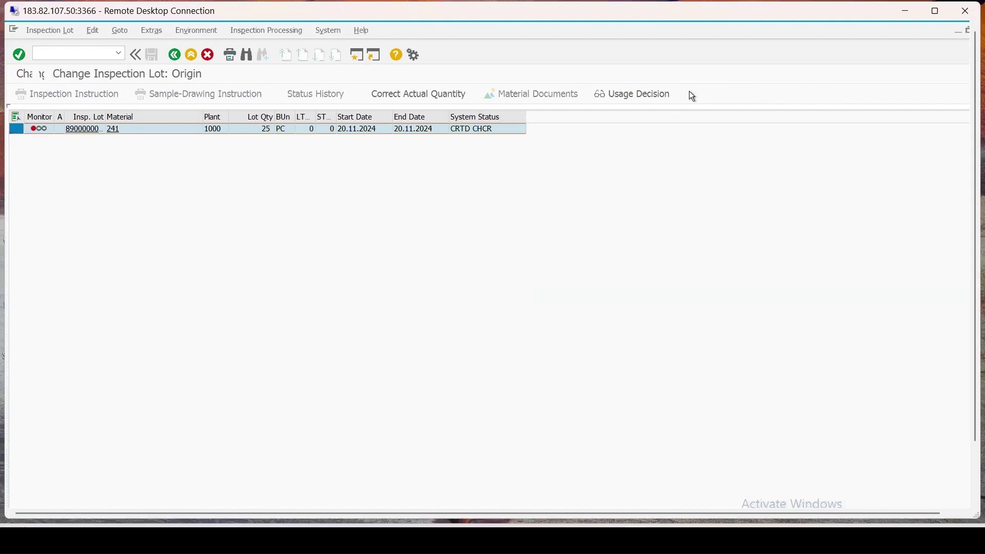
click(107, 228)
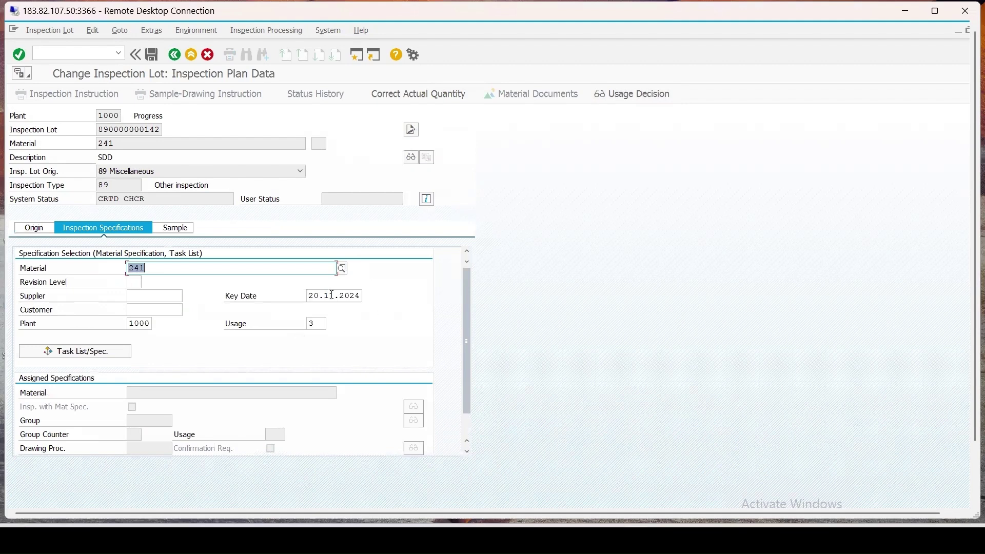
- Display the inspection plan for material 241 in plant 1000 with transaction QP03 in a new session
click(361, 57)
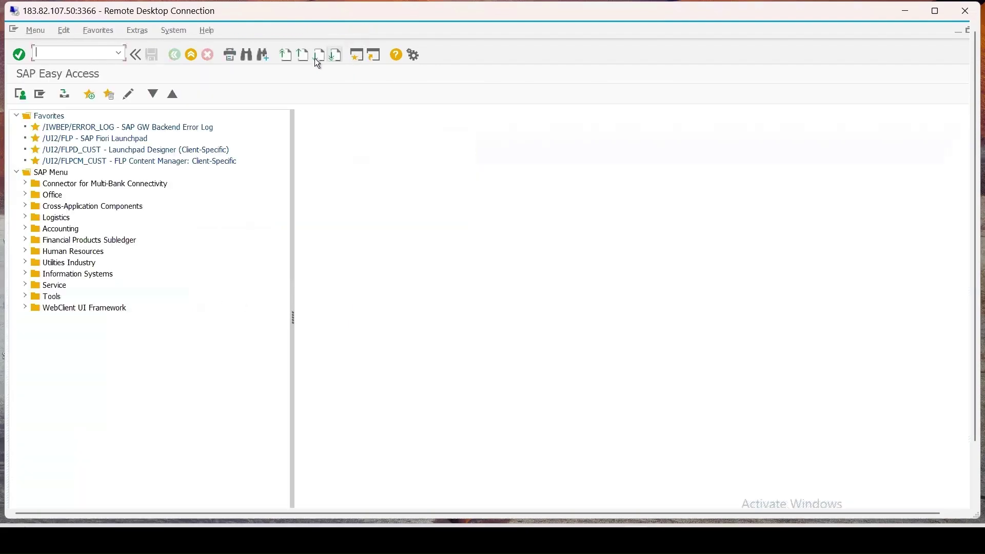
text(qp02)
key(BackSpace)
text(3)
key(Return)
text(2)
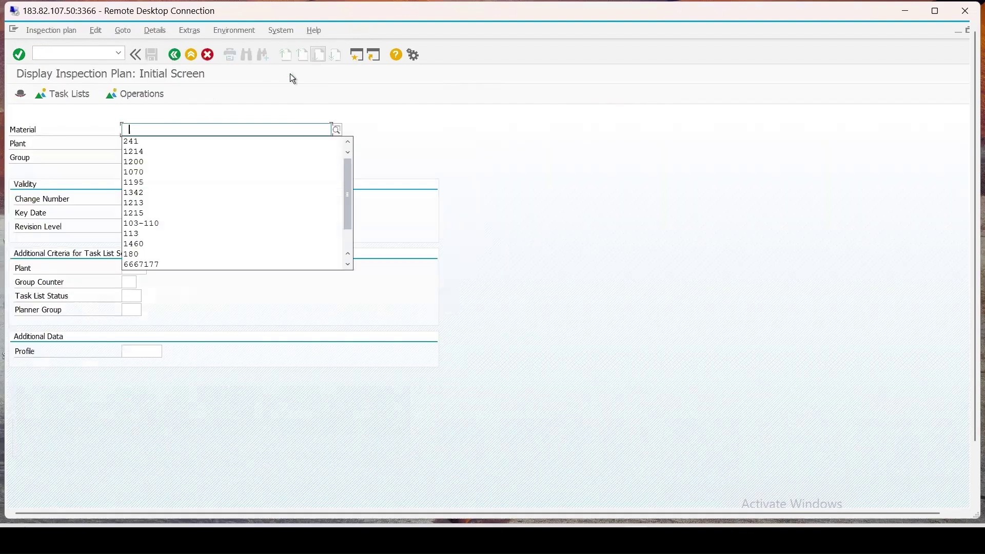
click(133, 142)
click(133, 146)
text(1)
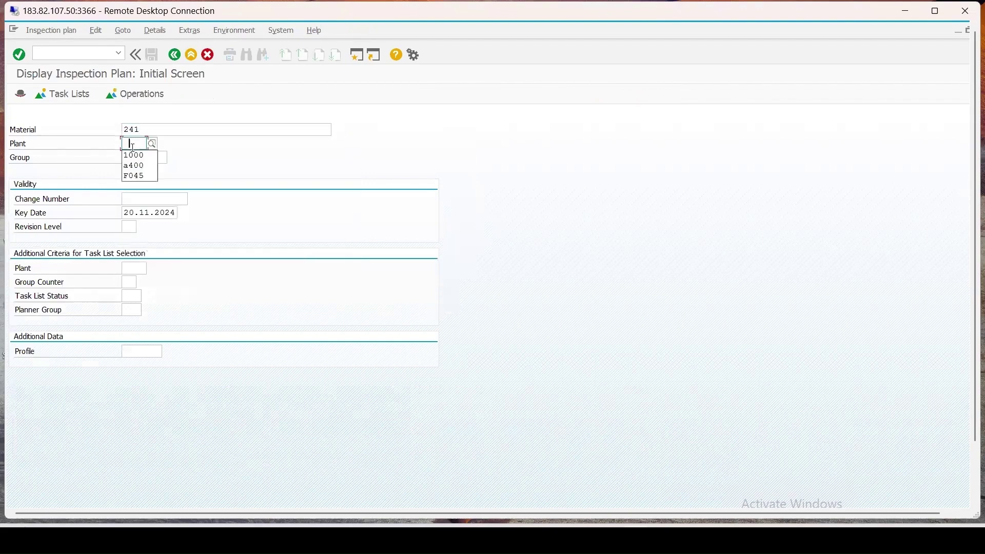
click(132, 154)
key(Return)
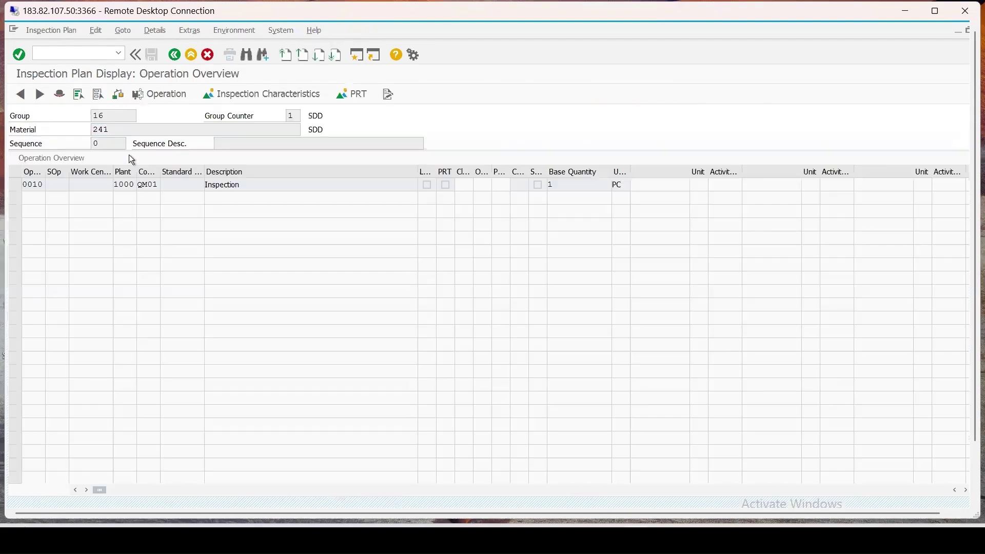
- Check the usage and overall status in the displayed plan's header, and return to its operation overview
click(14, 186)
click(76, 95)
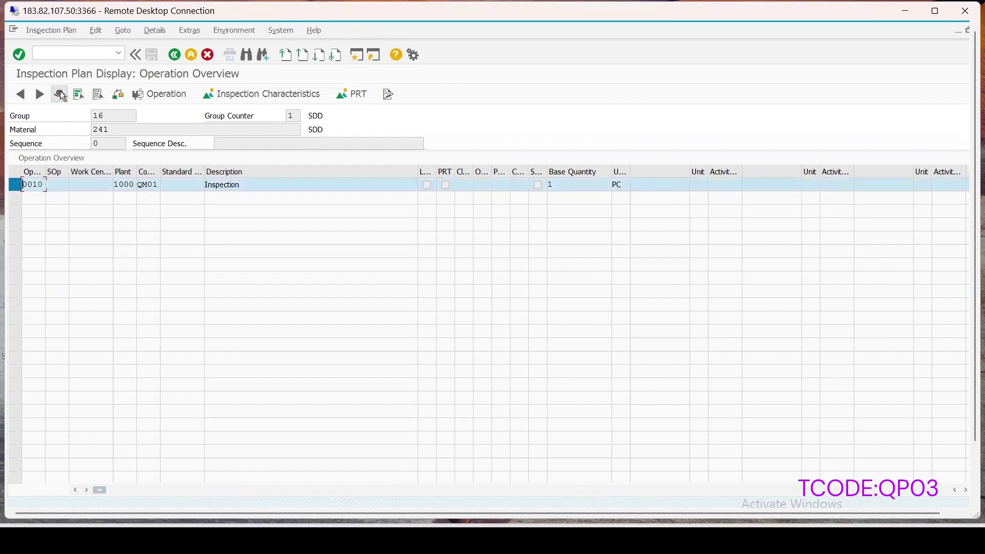
double_click(129, 238)
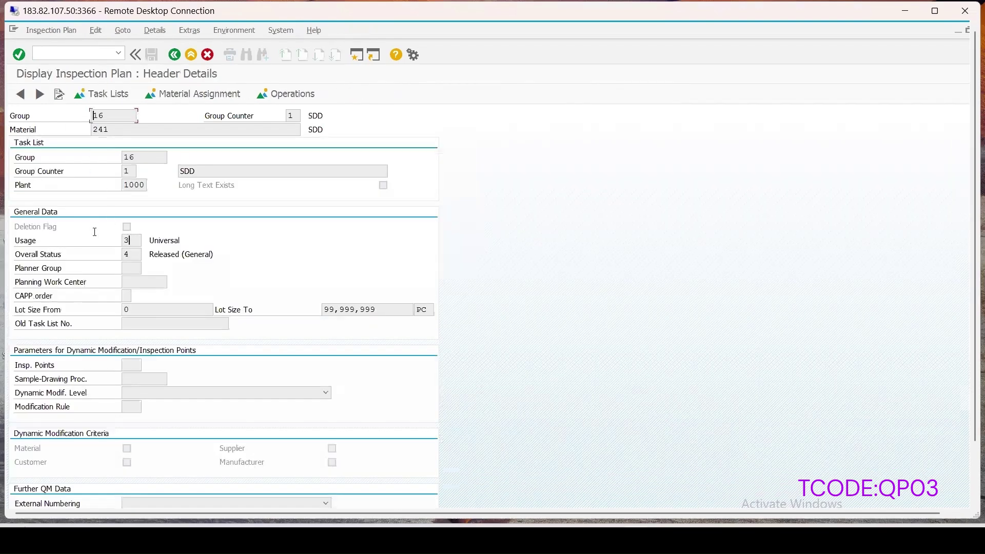
double_click(131, 256)
click(291, 94)
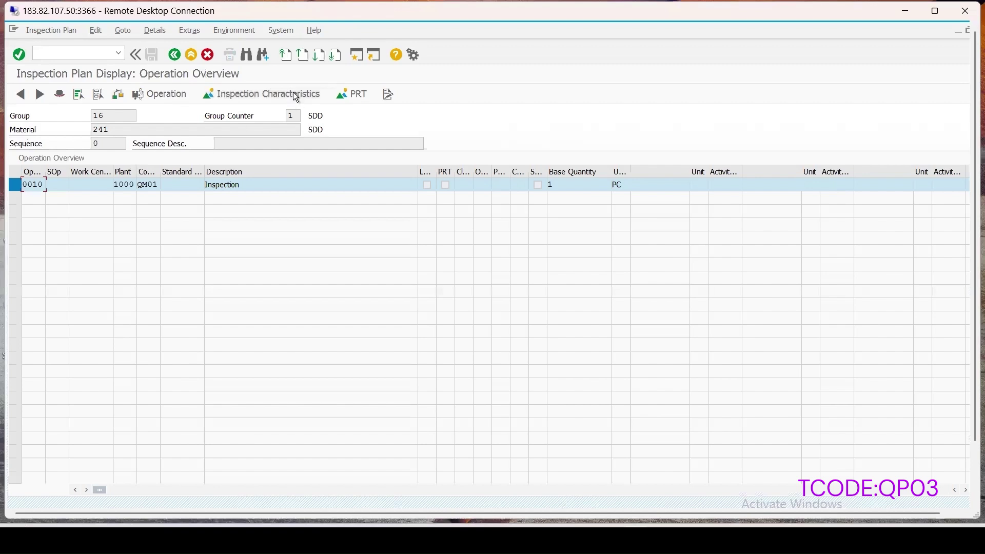
- Review the inspection characteristics of operation 0010 and check the valid-from date in the plan's header details
click(272, 103)
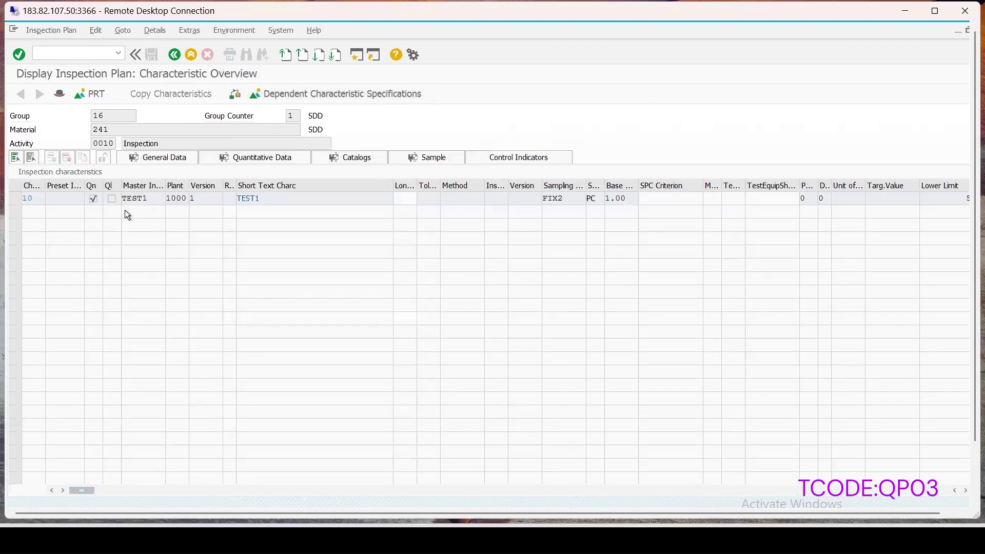
click(173, 53)
click(59, 94)
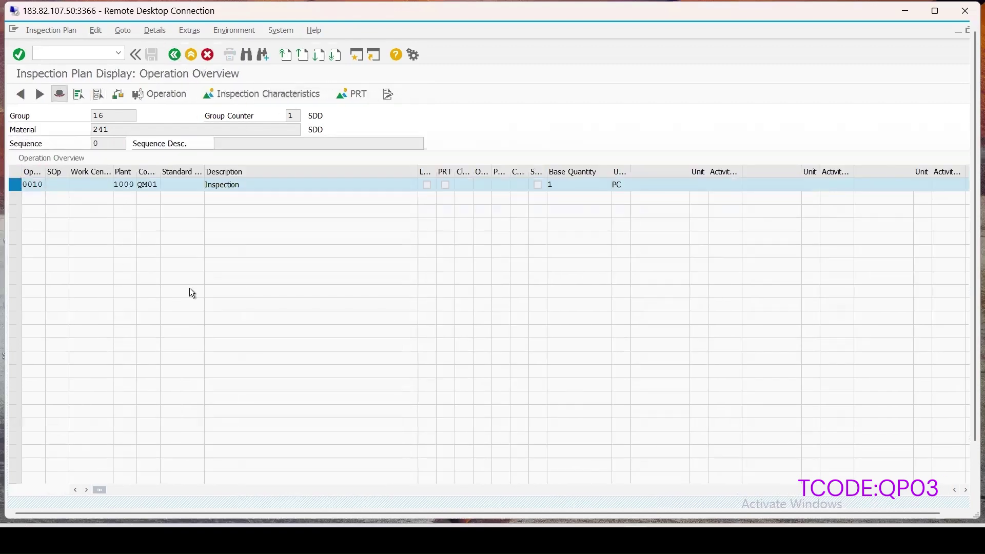
scroll(331, 418, down, 1)
scroll(339, 421, down, 4)
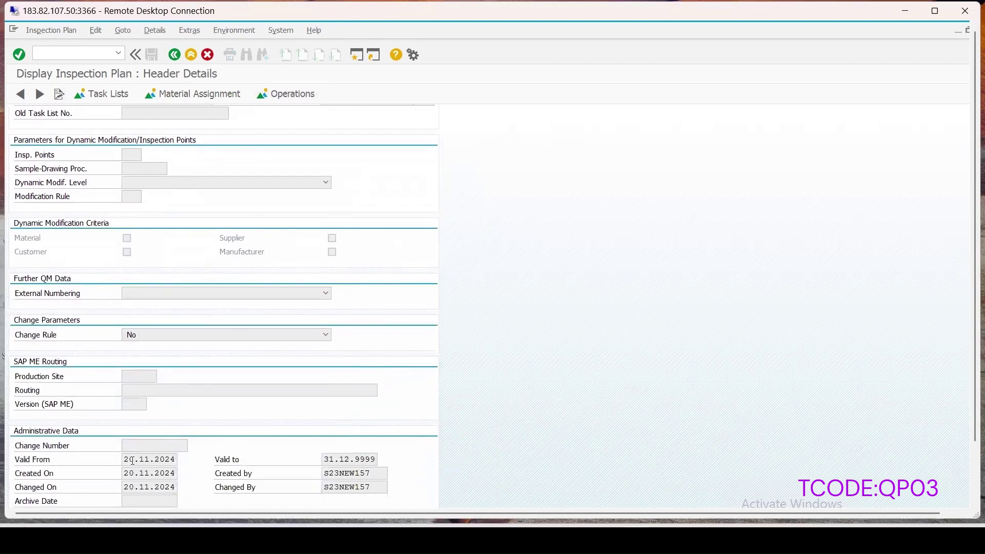
click(156, 462)
double_click(155, 462)
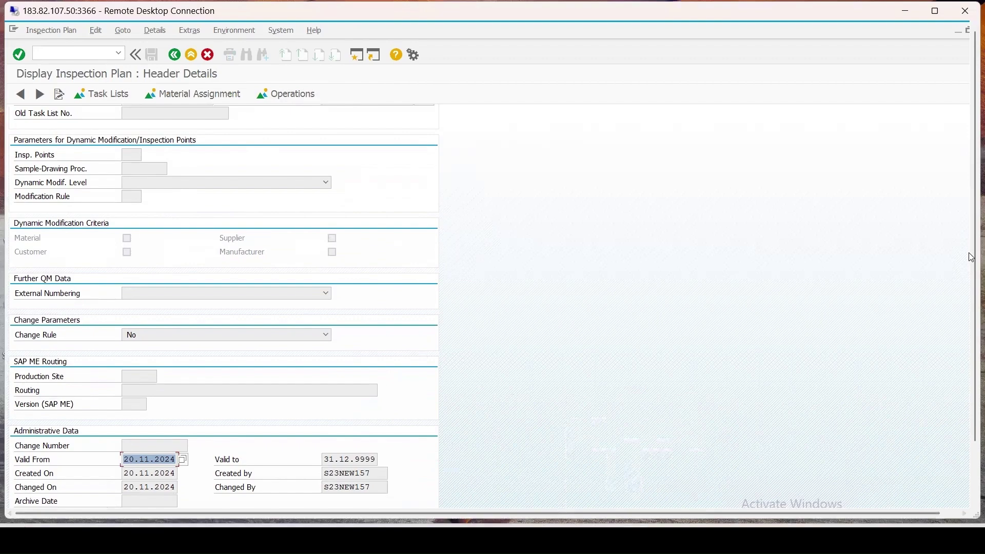
- Switch to the lot creation session, run transaction MM02 for material 241 and open its inspection setup in the quality management view
drag(969, 265, 971, 331)
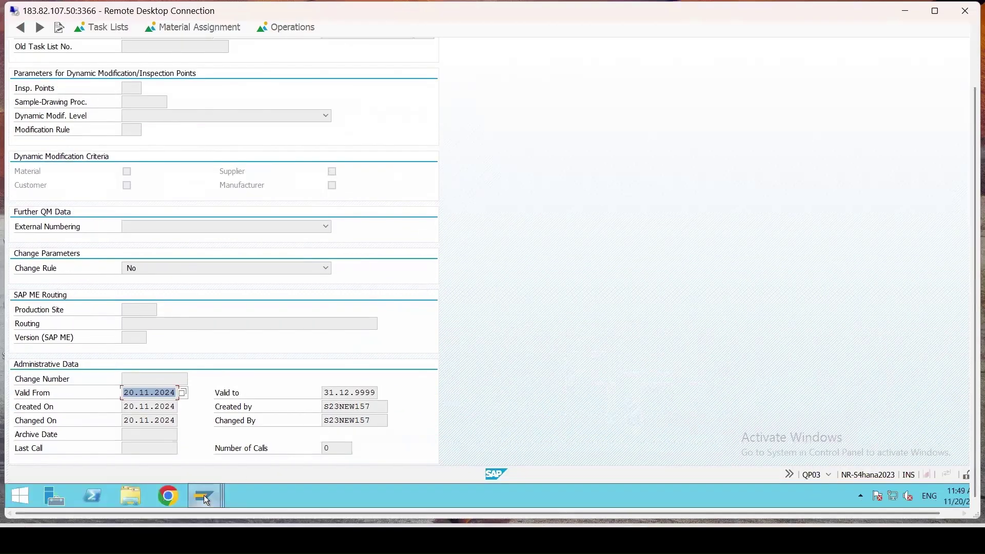
mouse_move(202, 496)
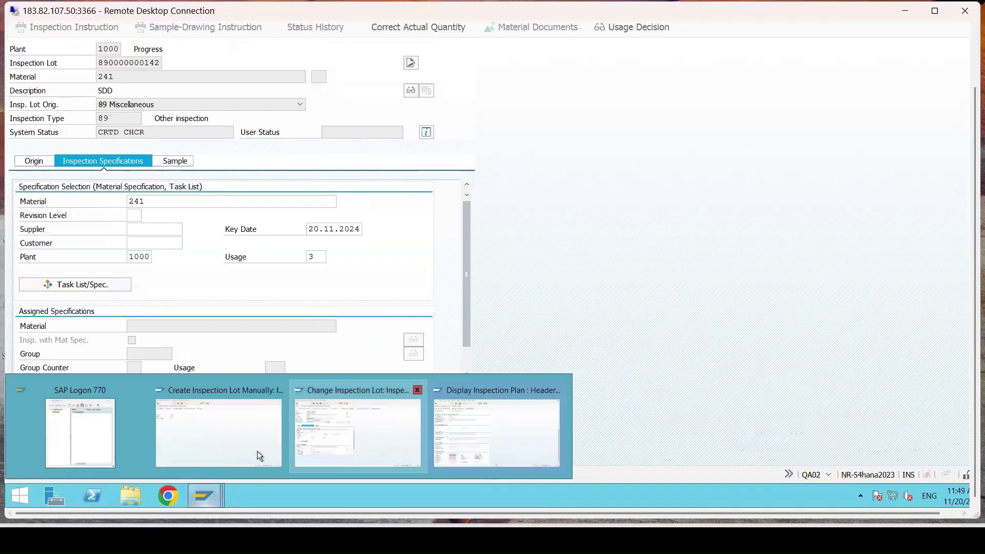
click(257, 451)
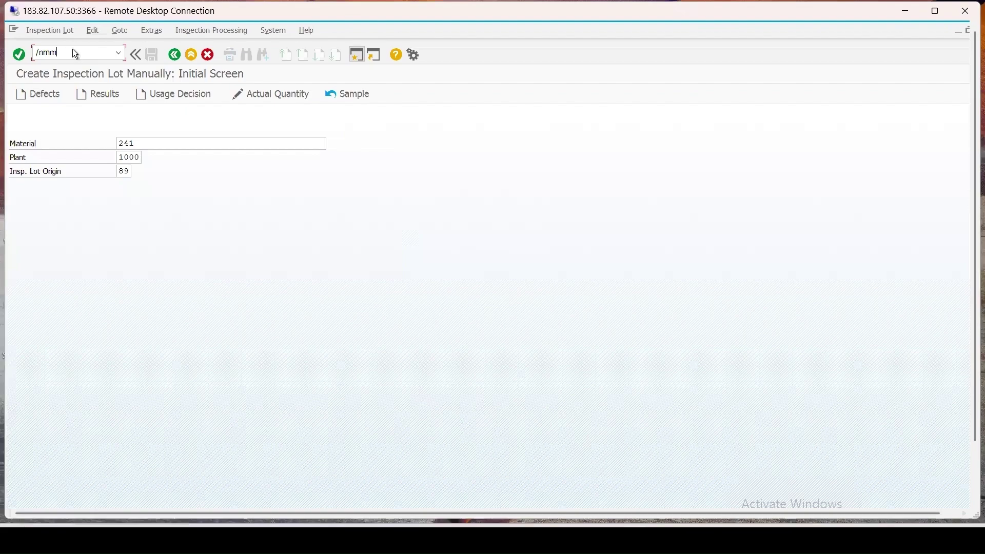
key(Return)
key(Return)
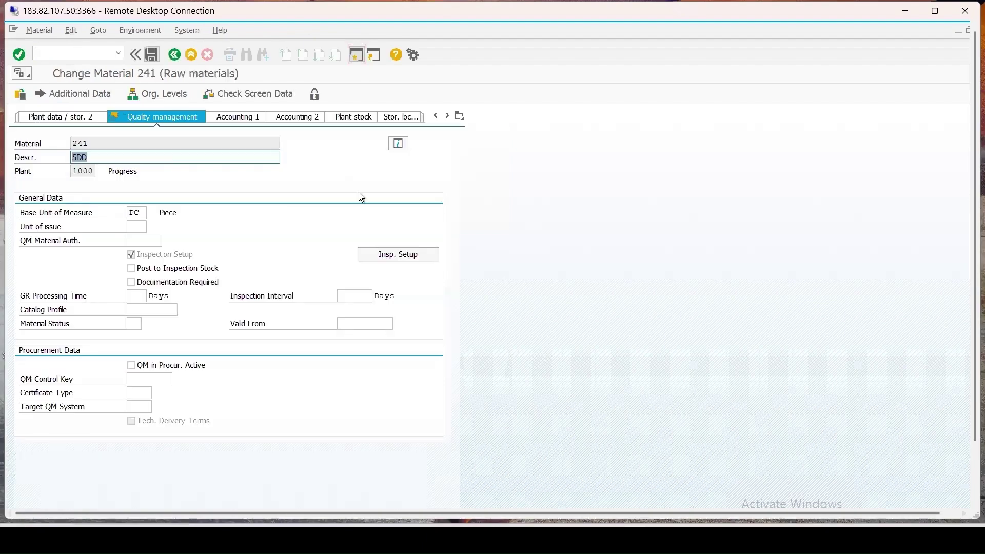
click(377, 257)
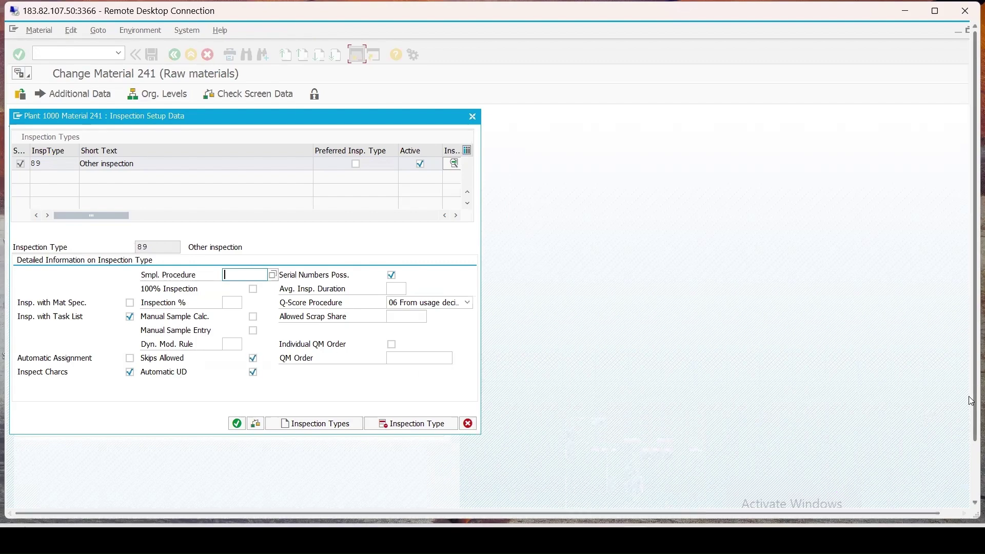
- Return to the inspection lot session and assign the task list for material 241, plant 1000, usage 3 to the lot
drag(975, 394, 974, 450)
mouse_move(205, 490)
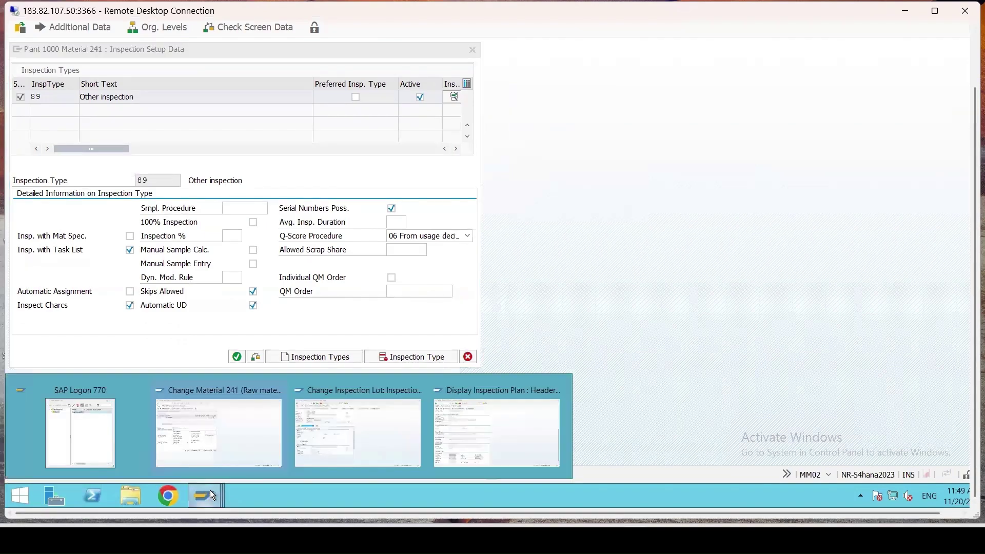
click(355, 445)
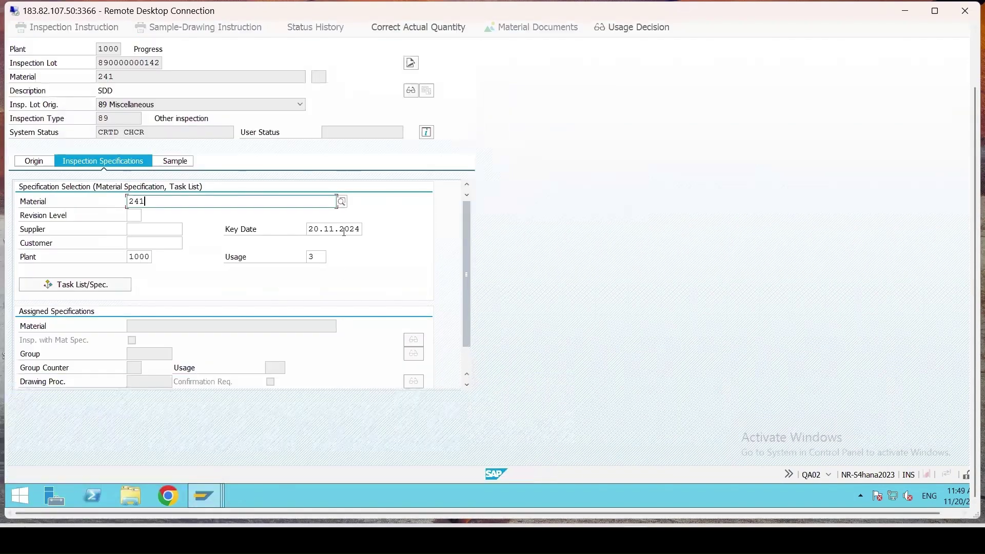
click(94, 286)
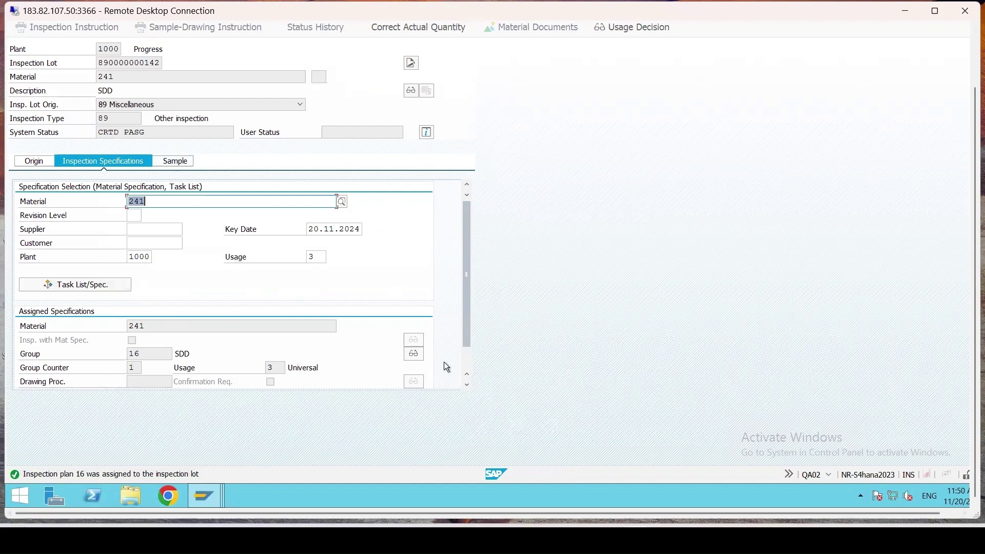
- Display the plan assigned to the lot, view the characteristics of operation 0010, and return to the inspection lot
click(415, 355)
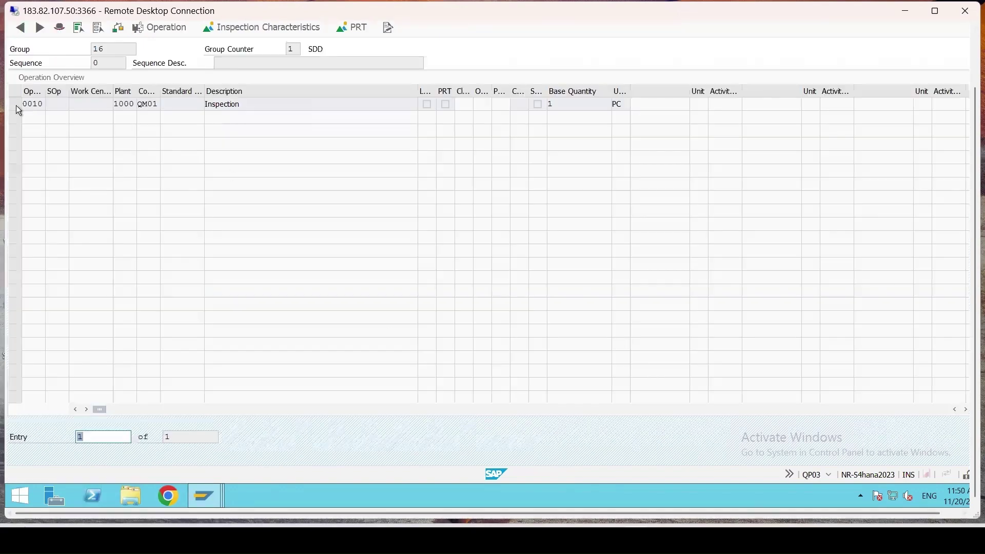
click(16, 106)
click(278, 28)
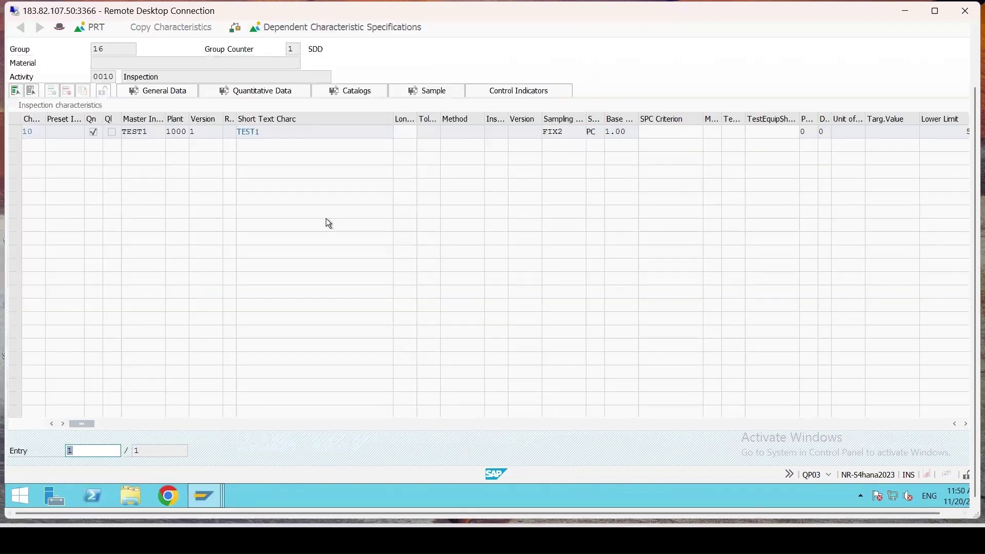
scroll(274, 93, up, 3)
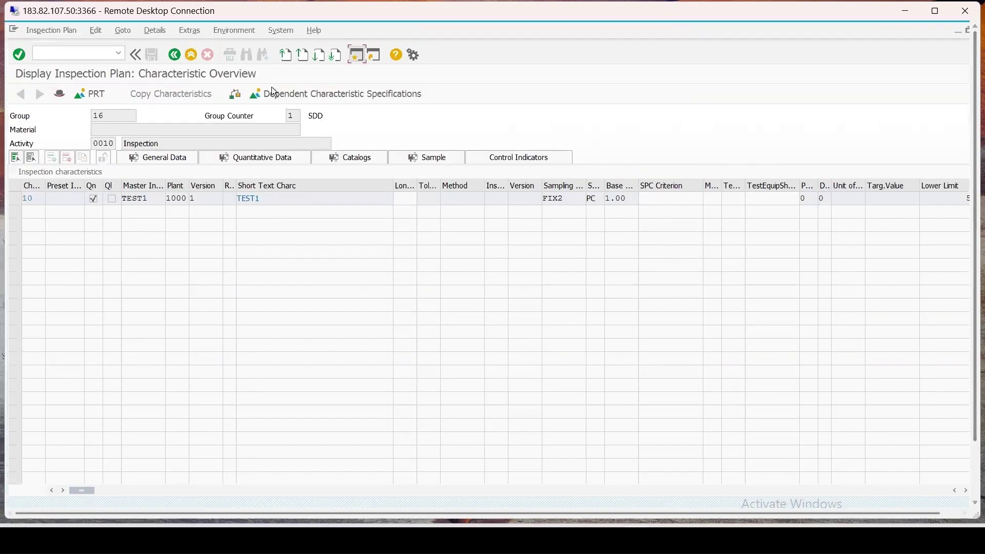
click(173, 54)
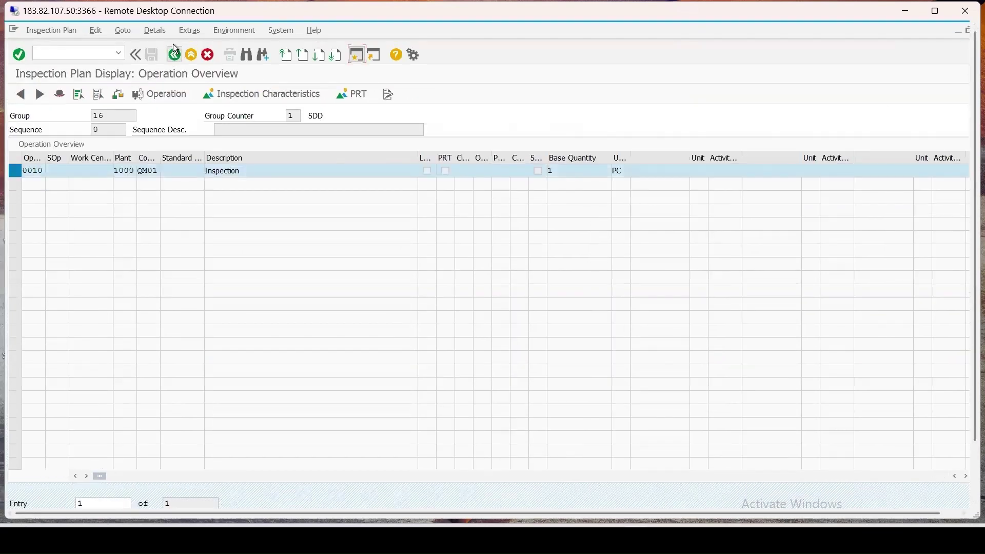
click(174, 52)
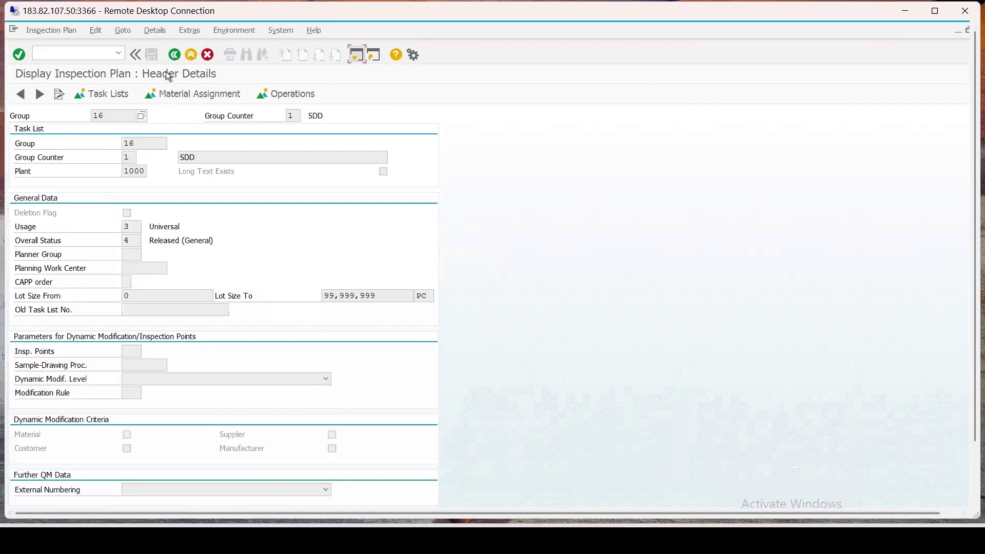
click(174, 55)
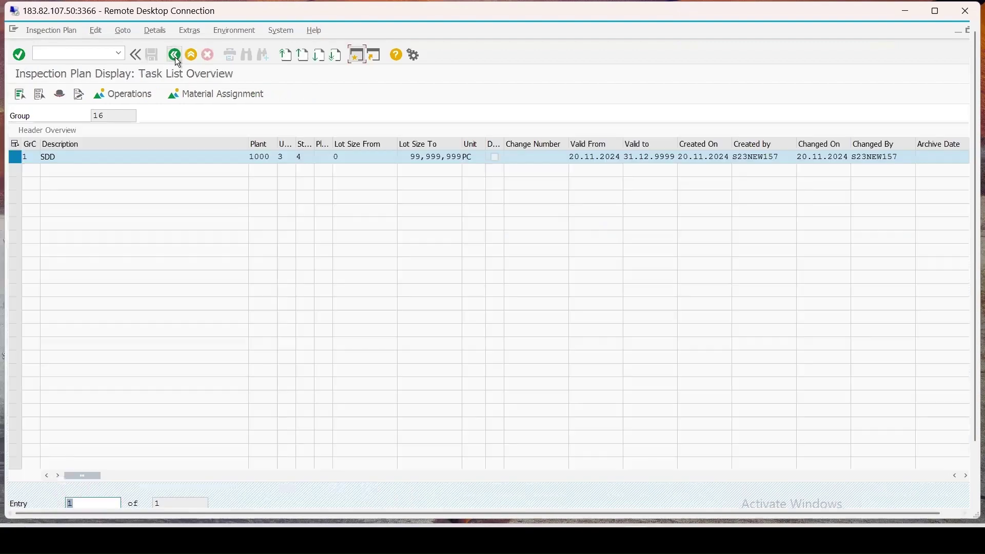
click(174, 55)
- Calculate the sample size for the inspection lot and save the lot
click(175, 228)
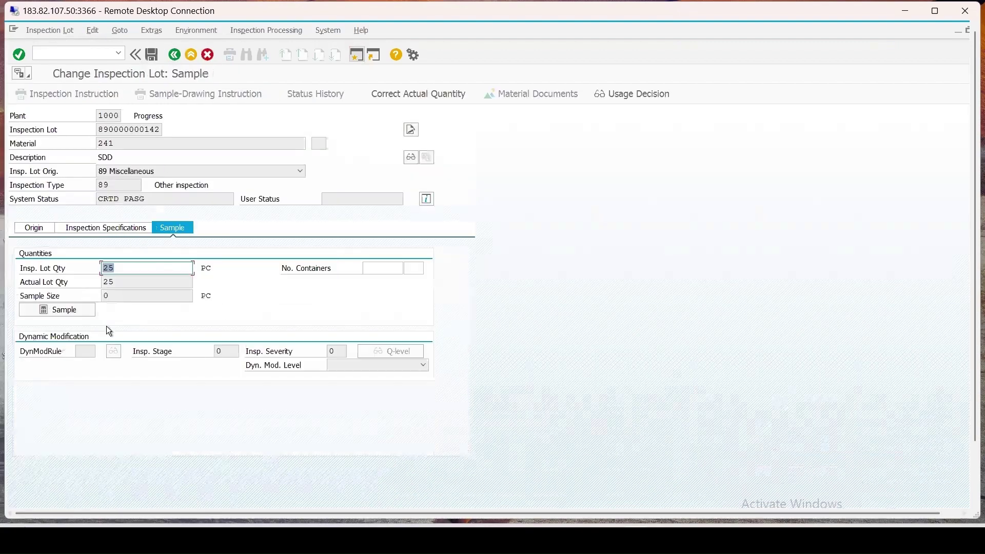
click(72, 311)
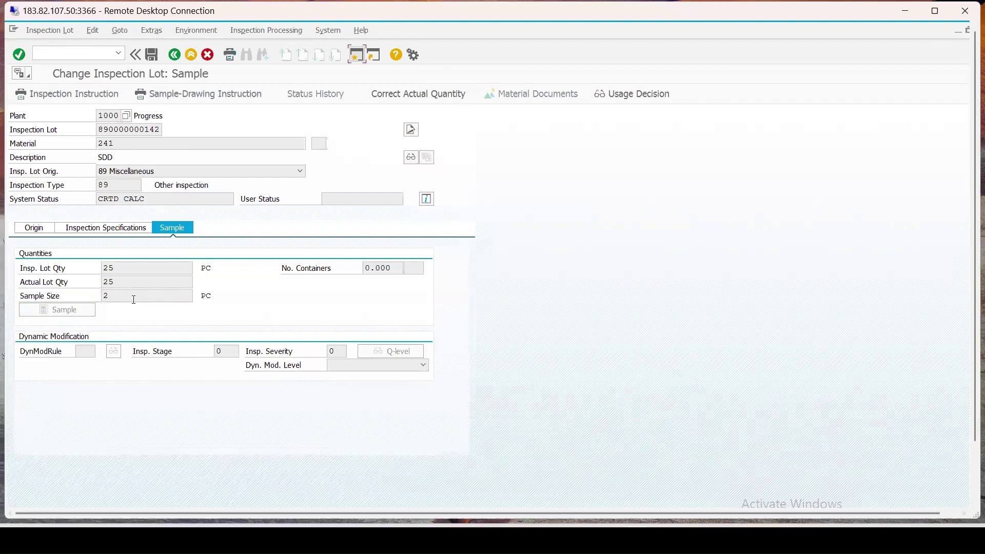
click(151, 54)
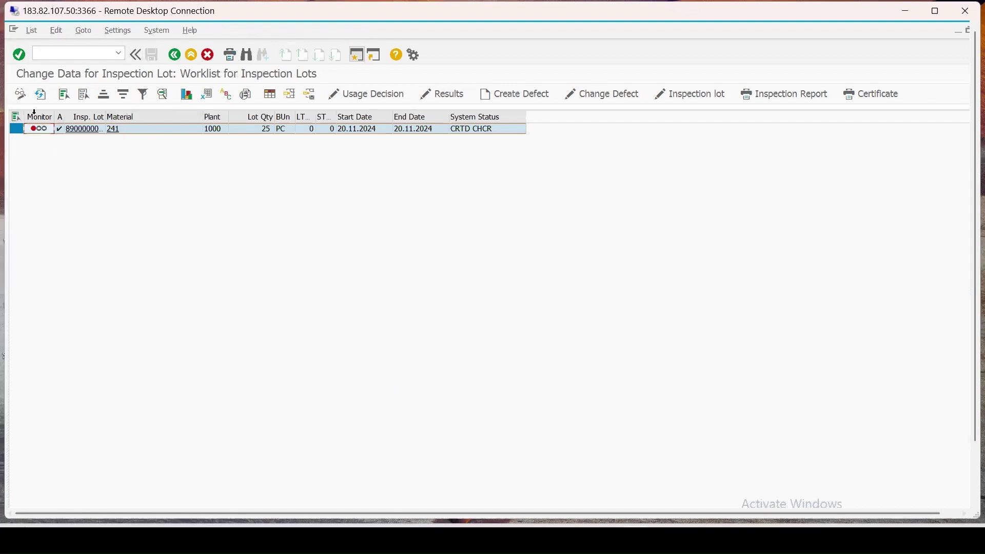
- Refresh the inspection lot worklist and open results recording for the lot of material 241
click(41, 94)
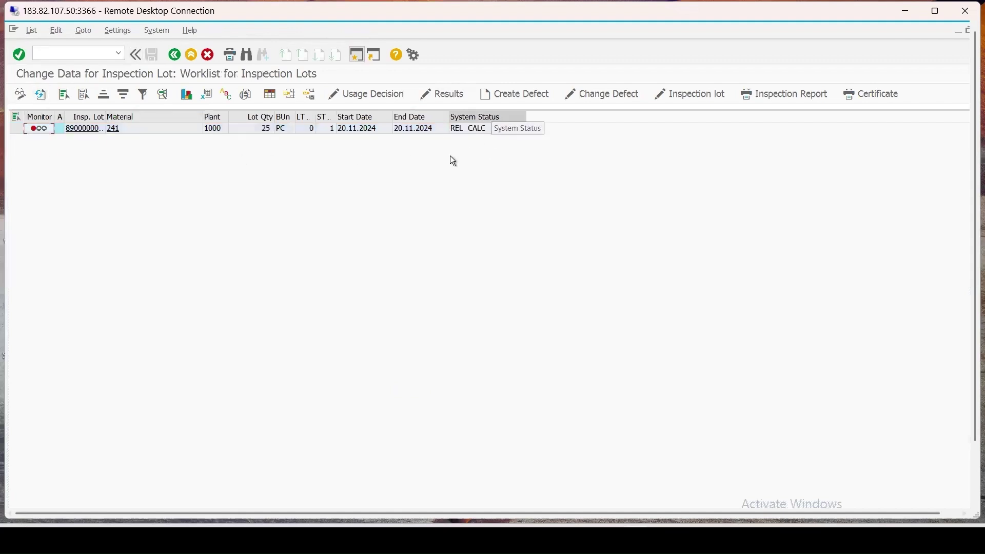
click(14, 130)
click(456, 98)
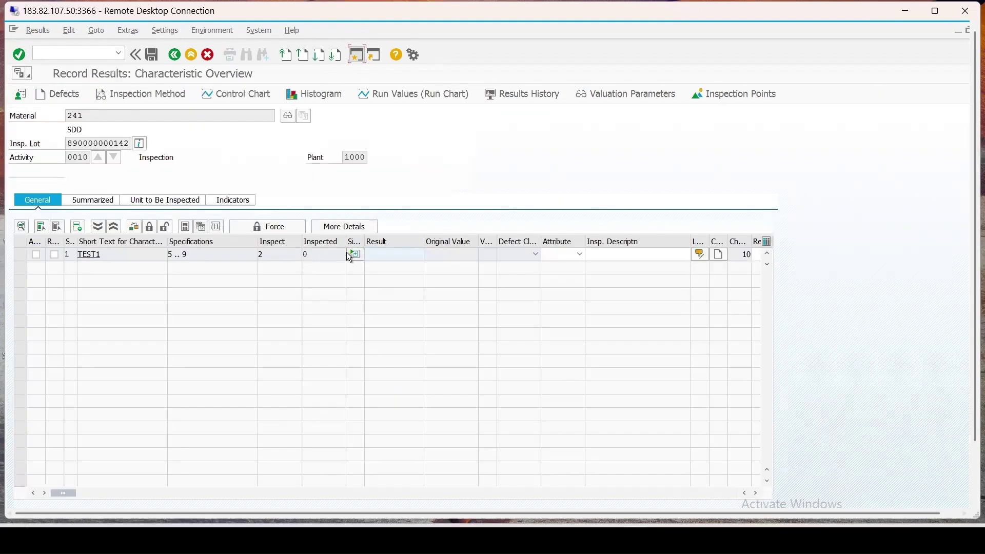
- Record the results 5 and 9 for characteristic TEST1, valuate them and save the results
click(382, 269)
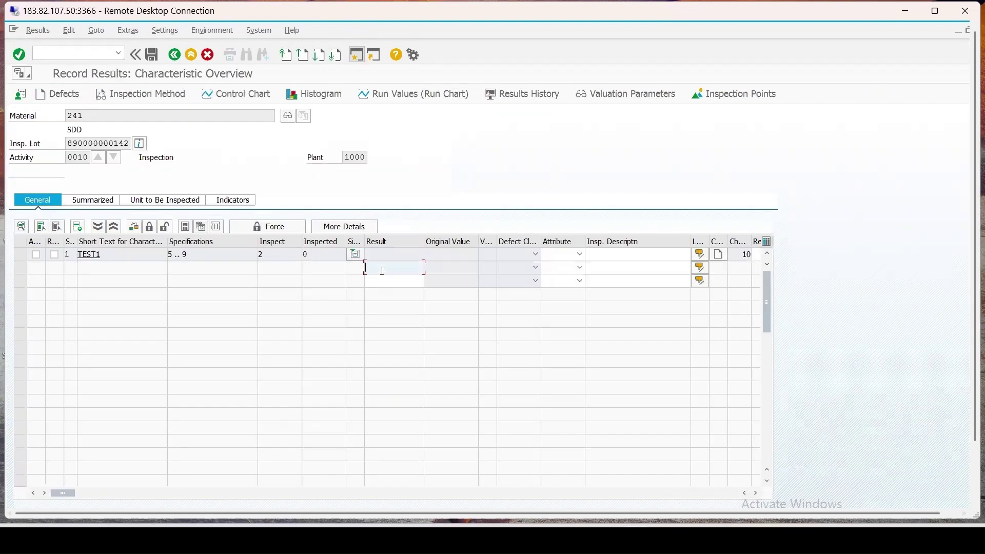
text(5)
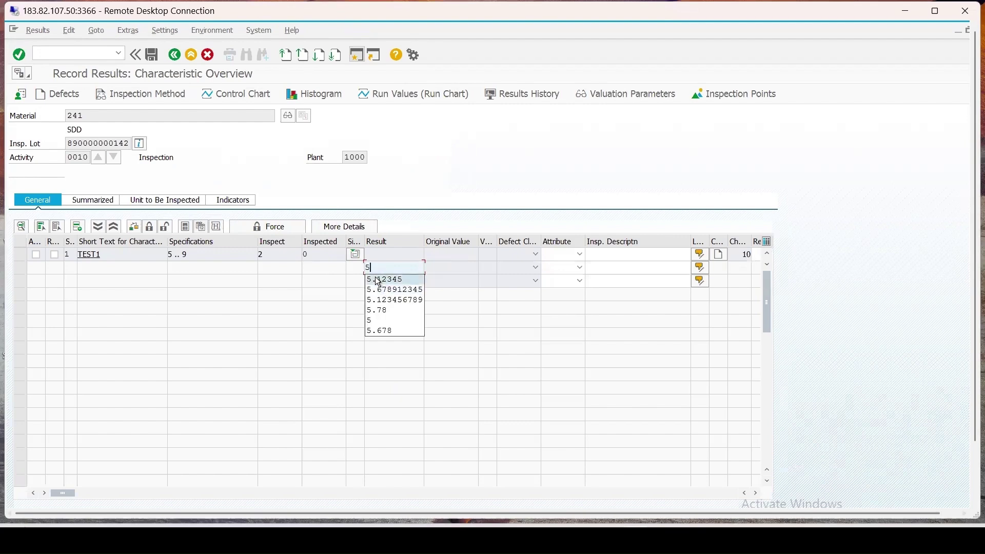
click(374, 319)
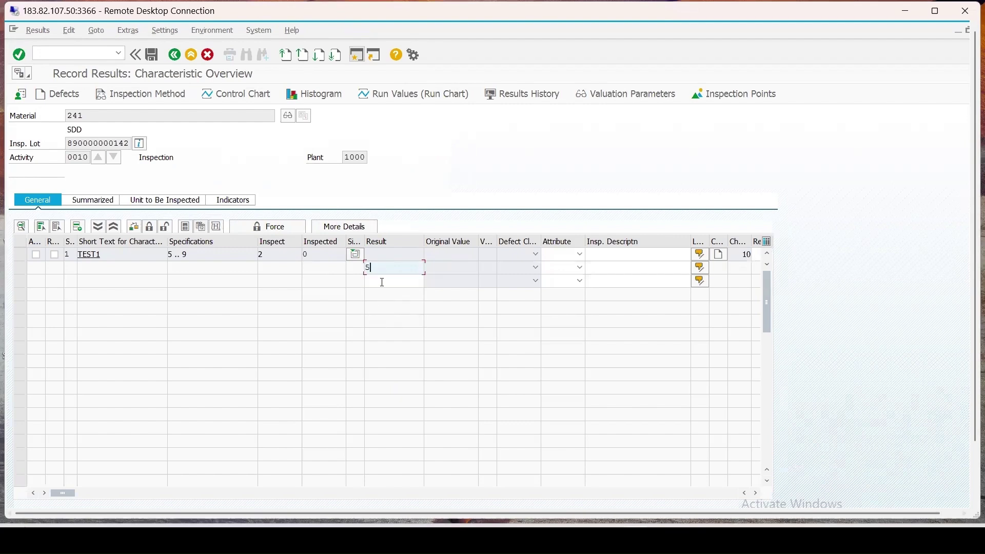
click(382, 281)
text(9)
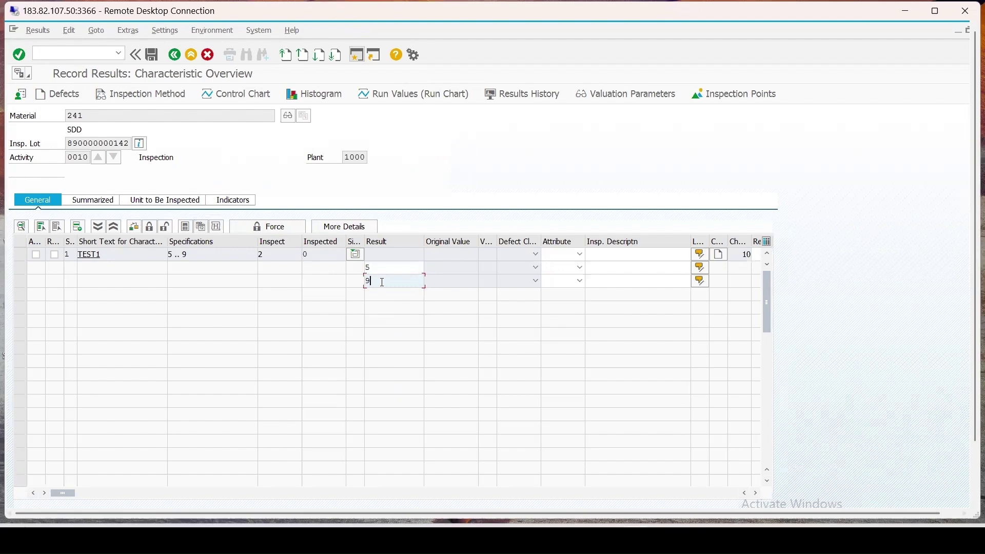
key(Return)
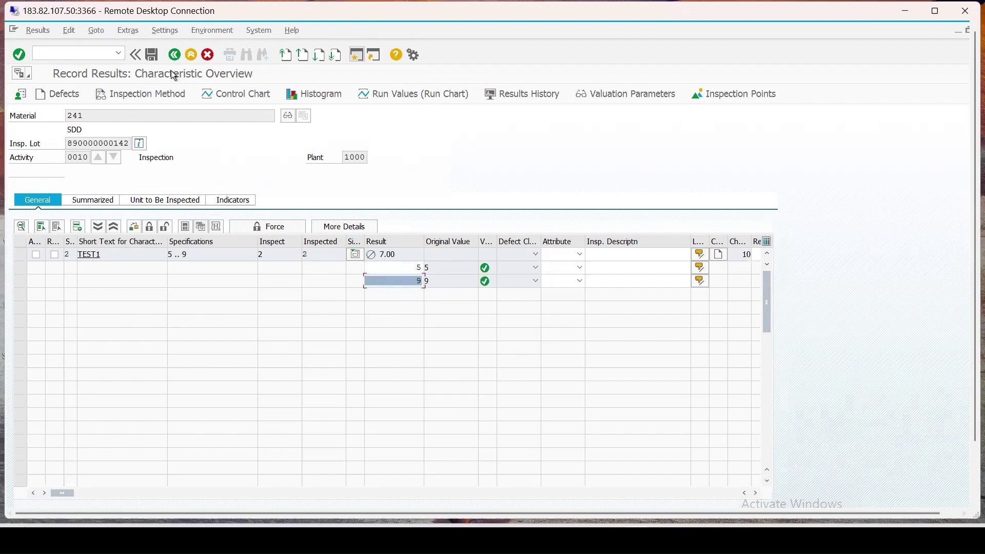
click(152, 54)
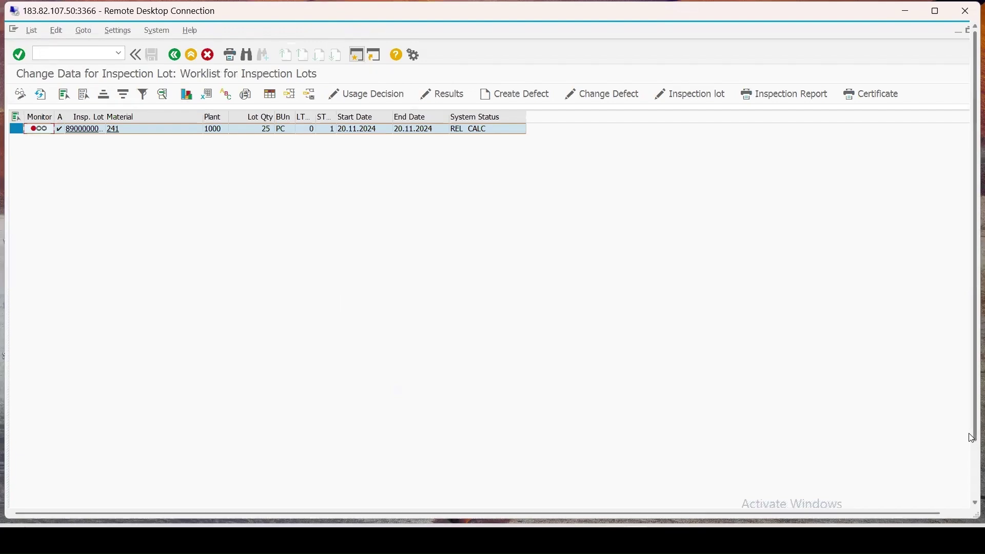
- Switch to the material 241 session, enable Automatic Assignment for inspection type 89 in the inspection setup and save the material
drag(974, 436, 973, 492)
mouse_move(205, 498)
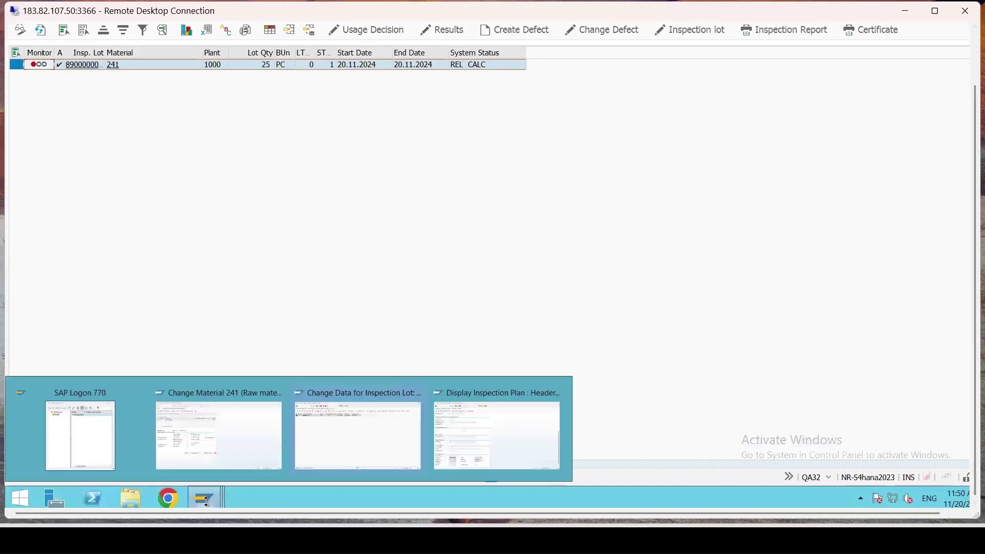
click(219, 435)
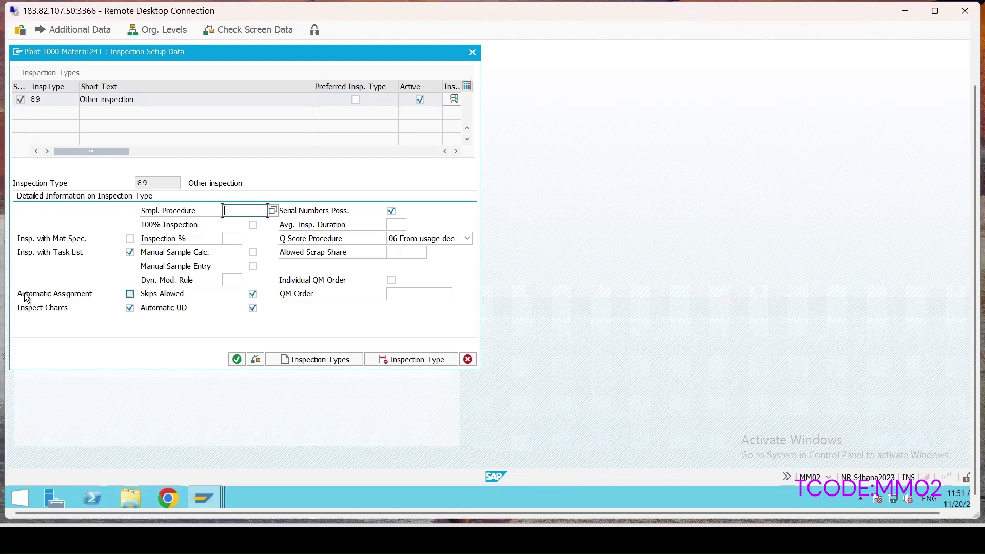
click(130, 294)
click(236, 360)
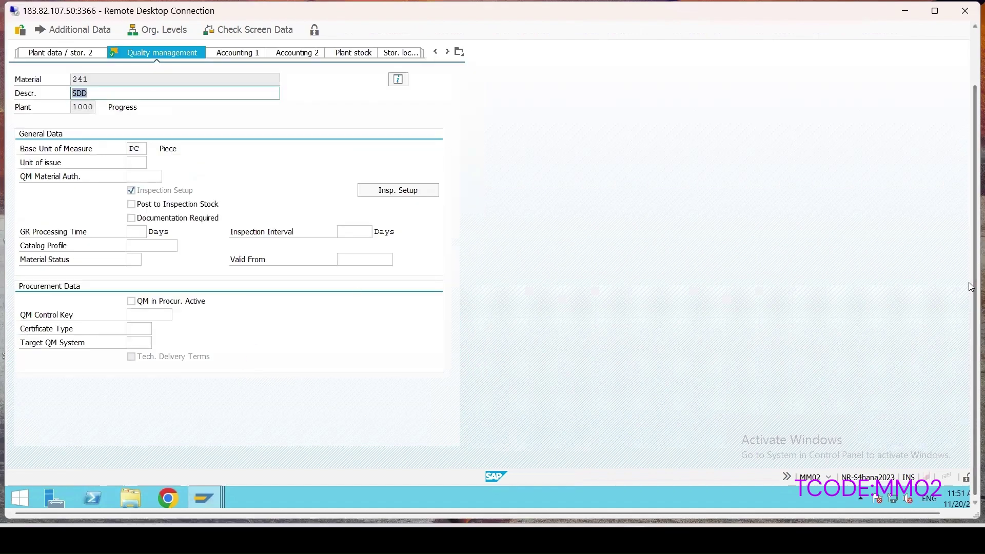
drag(973, 197, 954, 133)
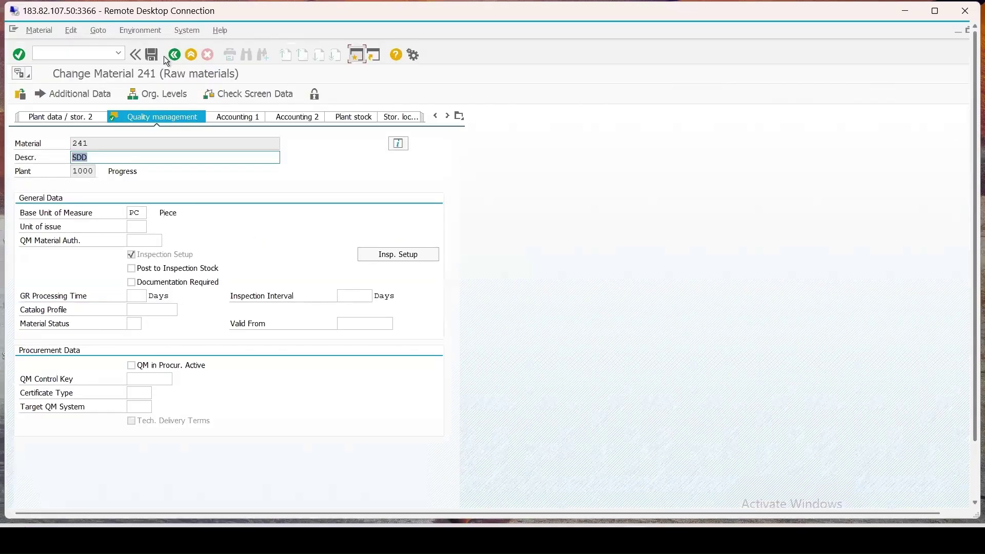
click(149, 55)
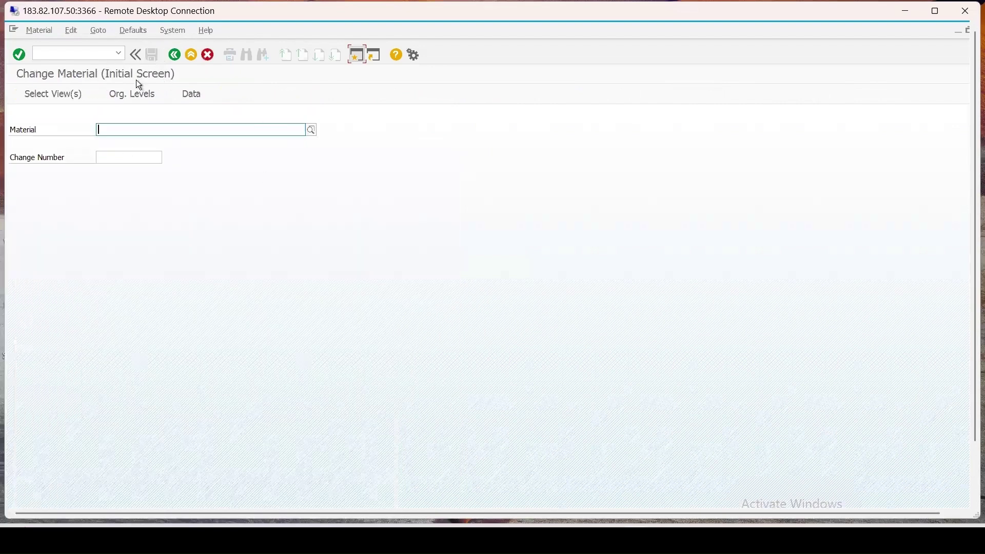
- Start transaction /nqa01 and begin a manual inspection lot for material 241 in plant 1000 with lot origin 89
click(114, 53)
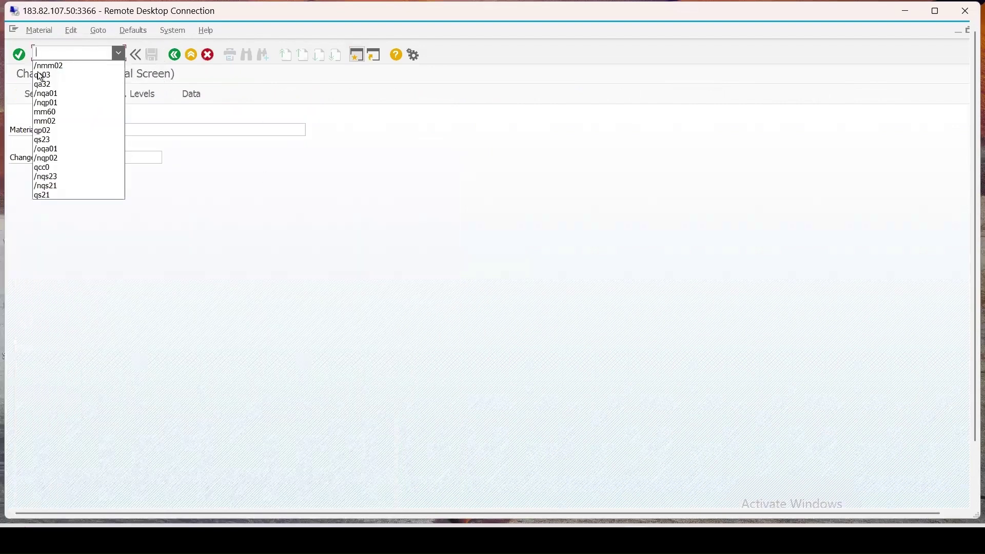
click(55, 94)
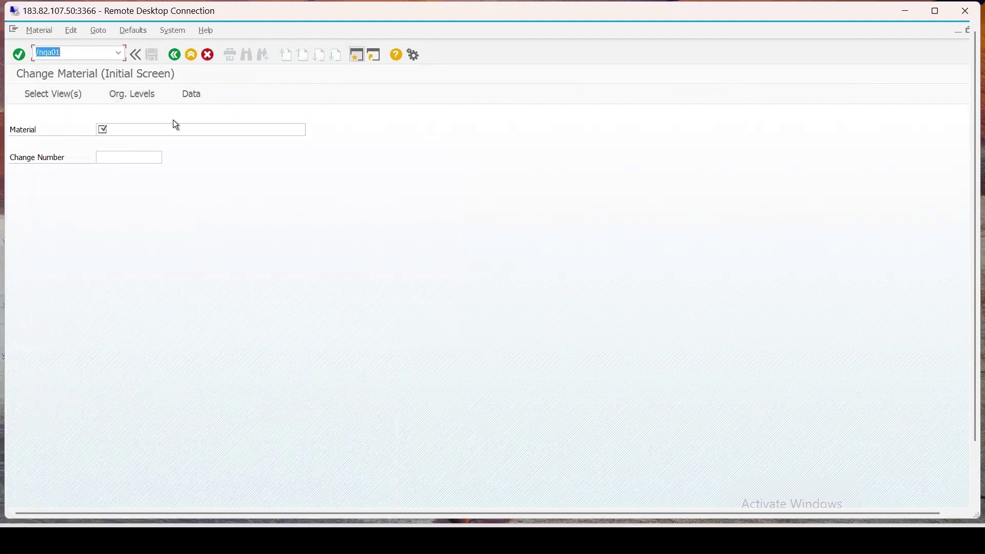
key(Return)
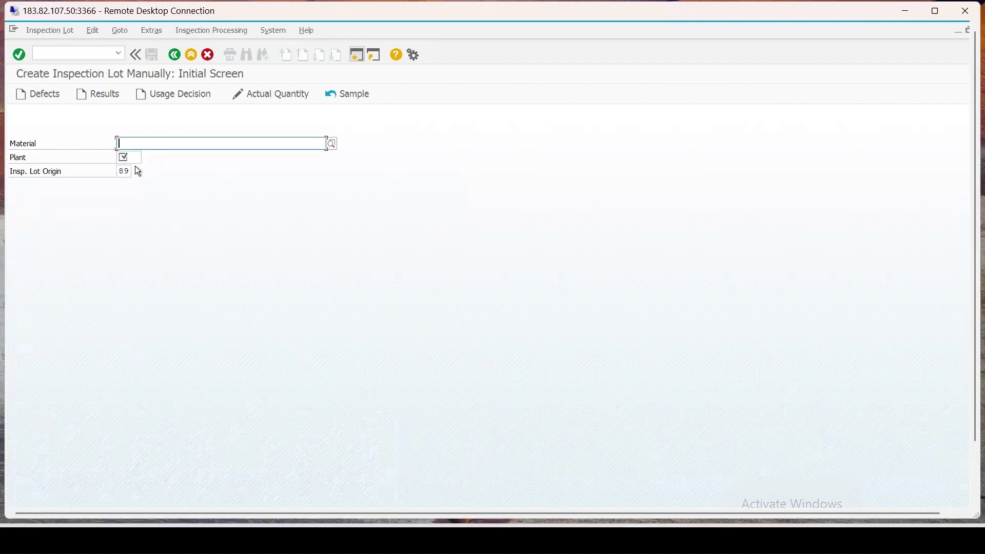
text(241)
click(124, 157)
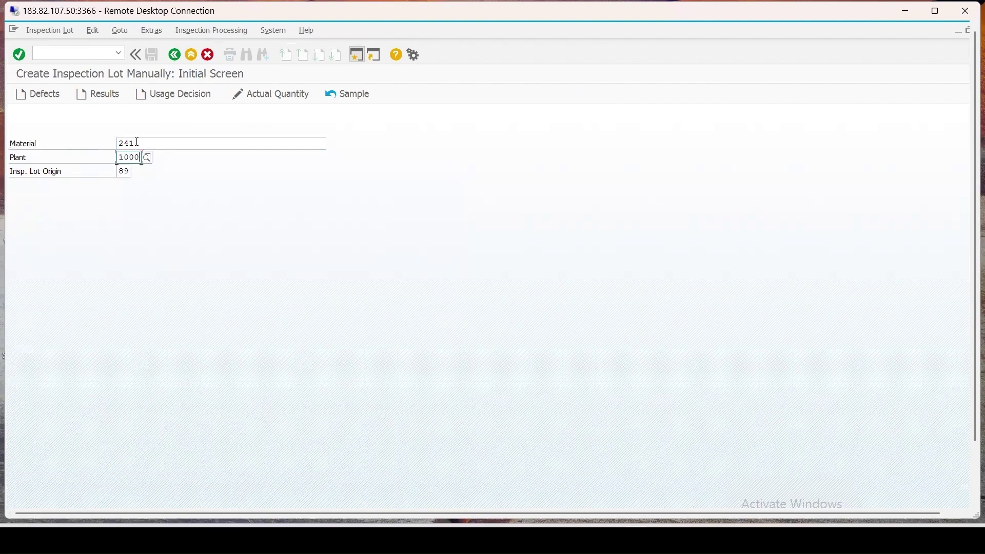
key(Return)
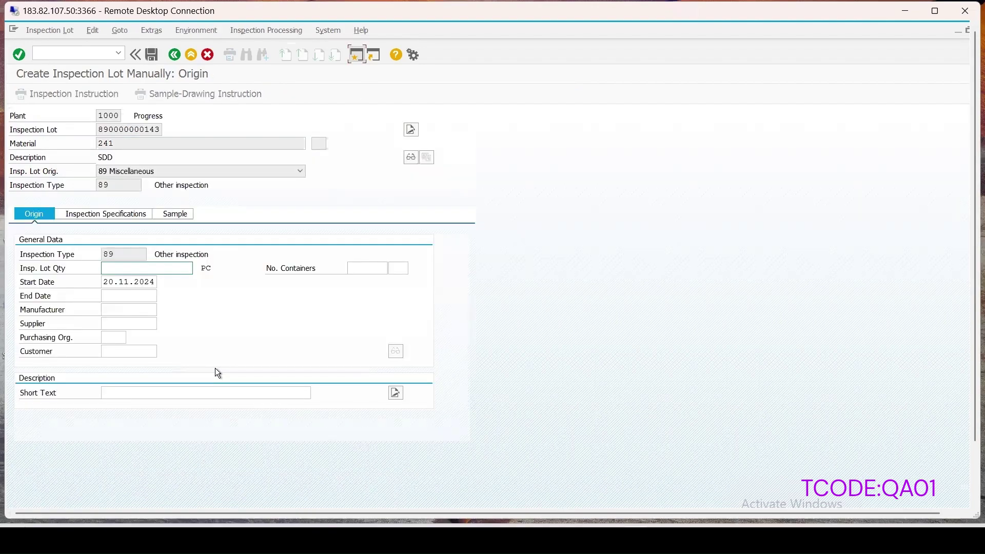
- Set the inspection lot quantity to 70 PC, and save the lot after reviewing its assigned specifications and sample
text(70)
key(Return)
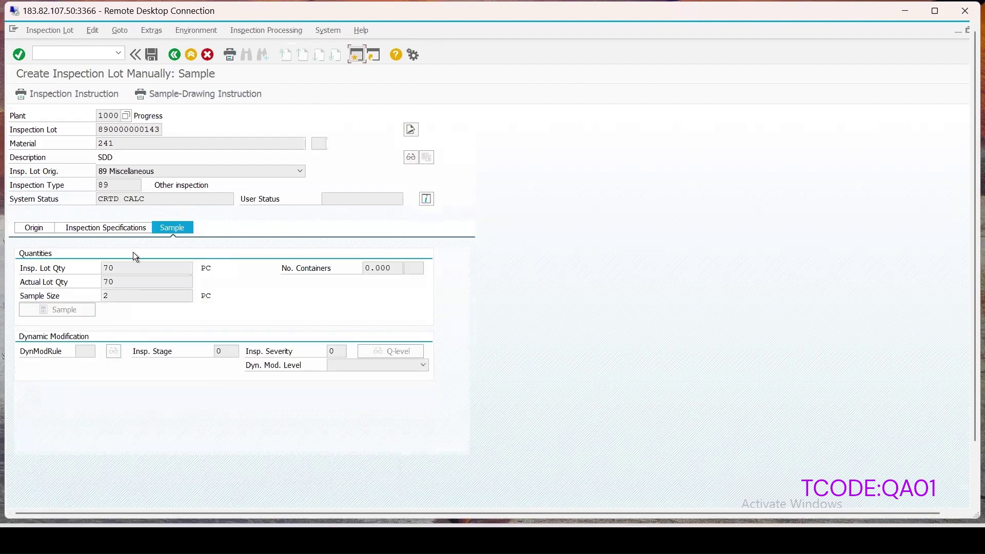
click(109, 227)
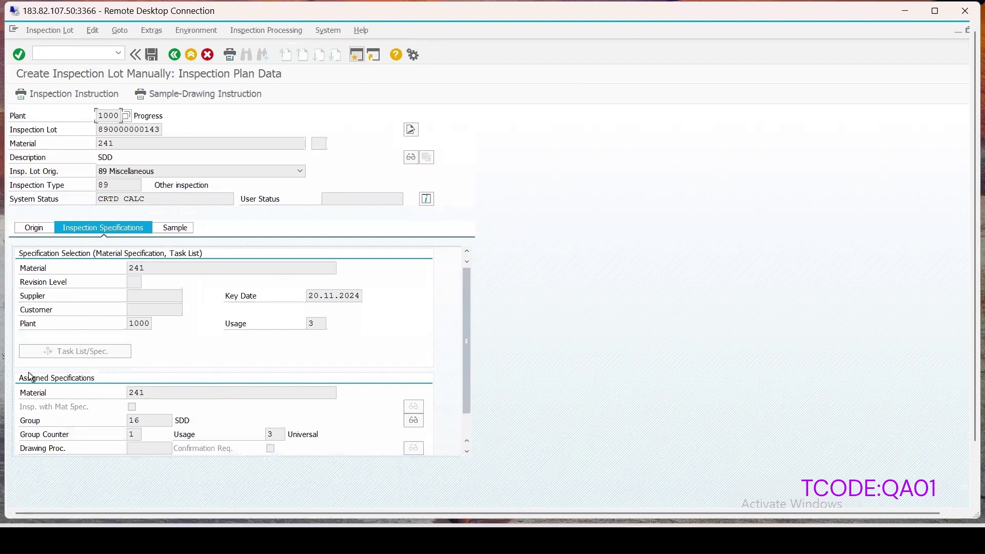
click(174, 229)
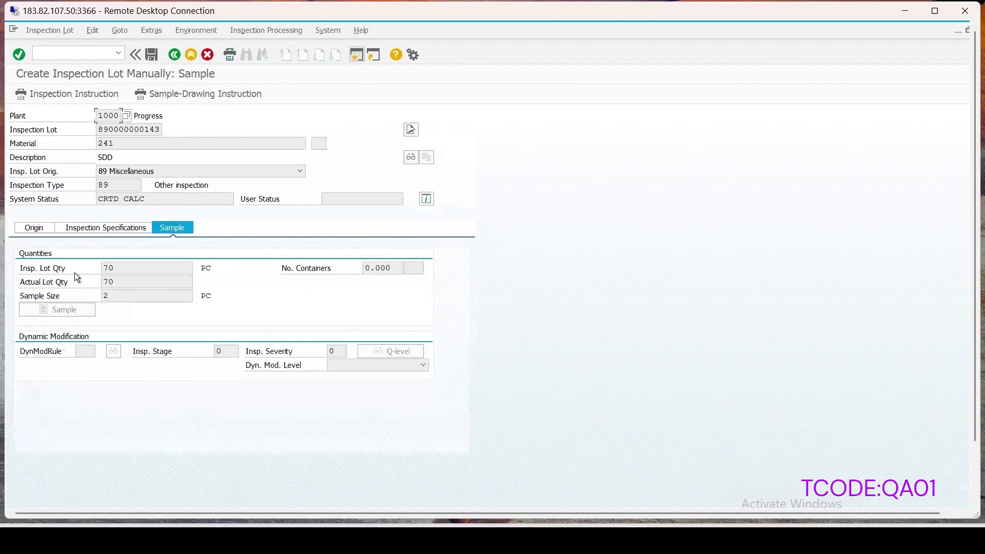
click(152, 55)
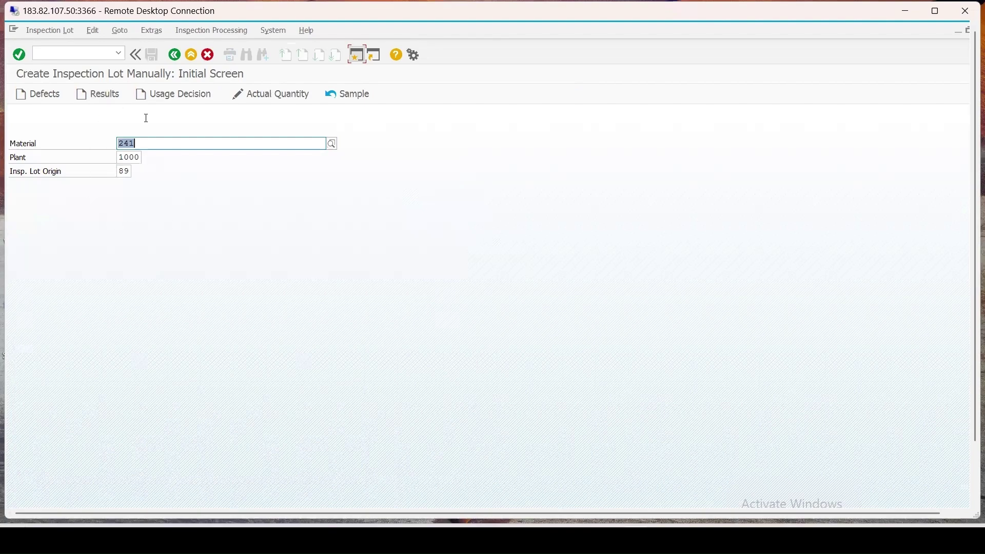
- Record the results 5 and 7 for characteristic TEST1 of the new lot, valuate them and save
click(97, 97)
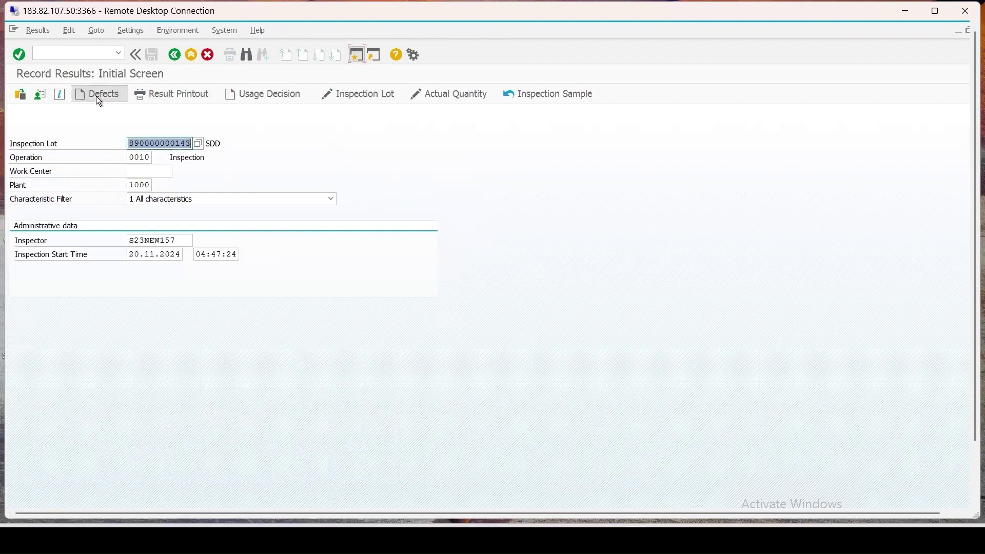
key(Return)
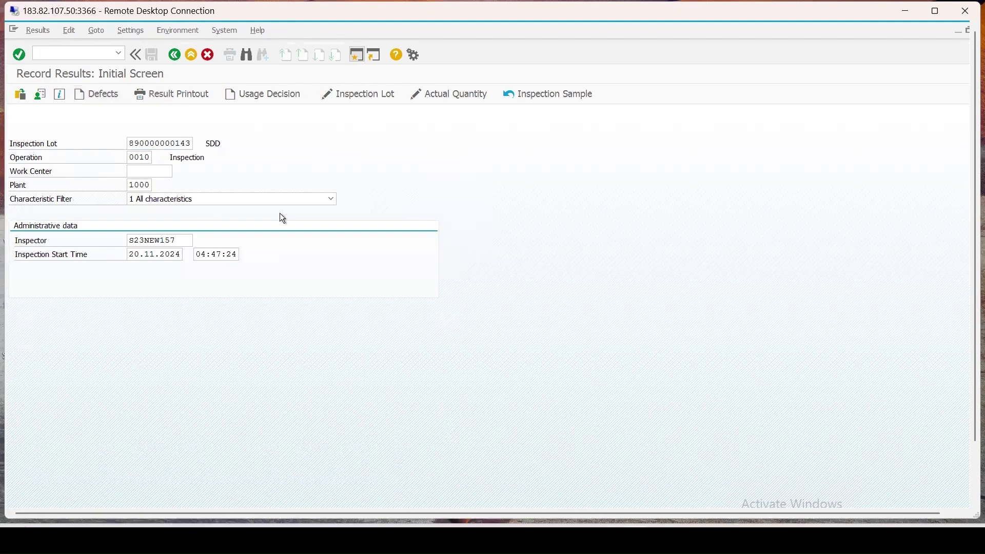
click(355, 254)
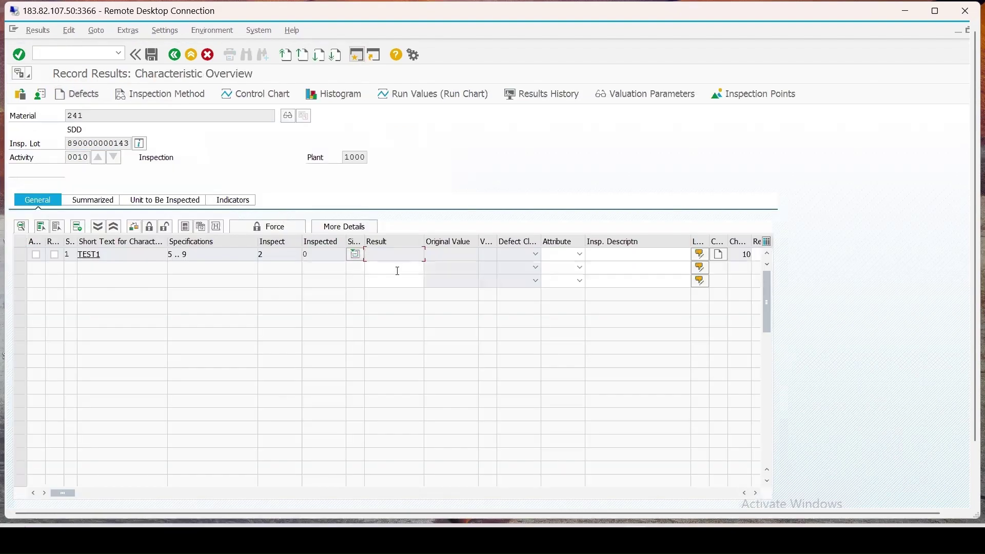
click(398, 271)
text(5)
click(382, 280)
click(380, 280)
text(7)
key(Return)
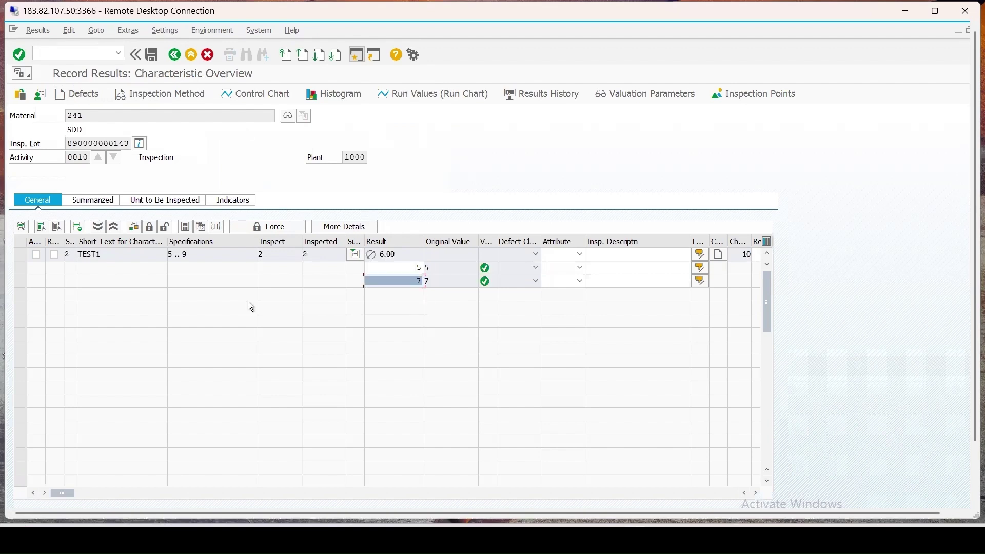
click(150, 54)
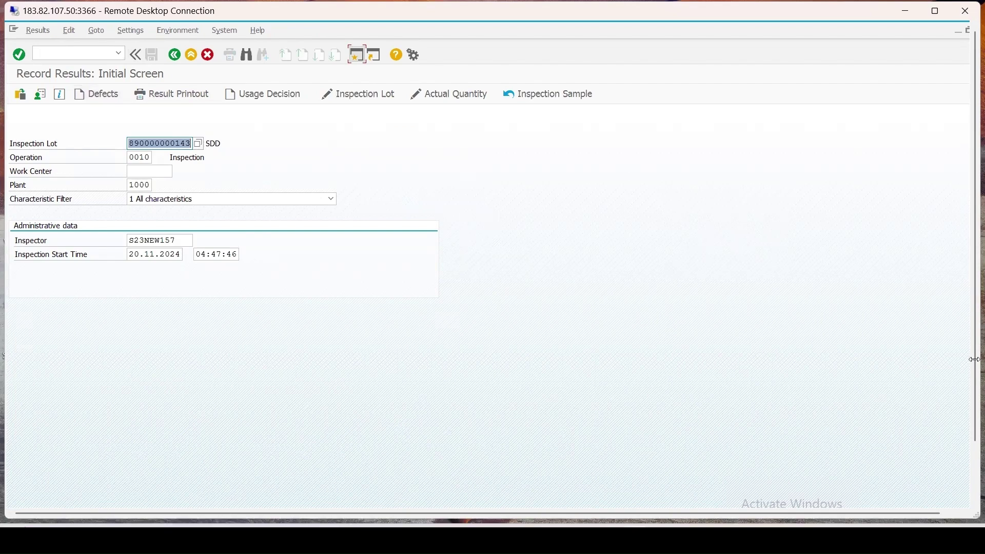
- Switch to the session with the inspection lot worklist and refresh the list
mouse_move(205, 495)
click(356, 429)
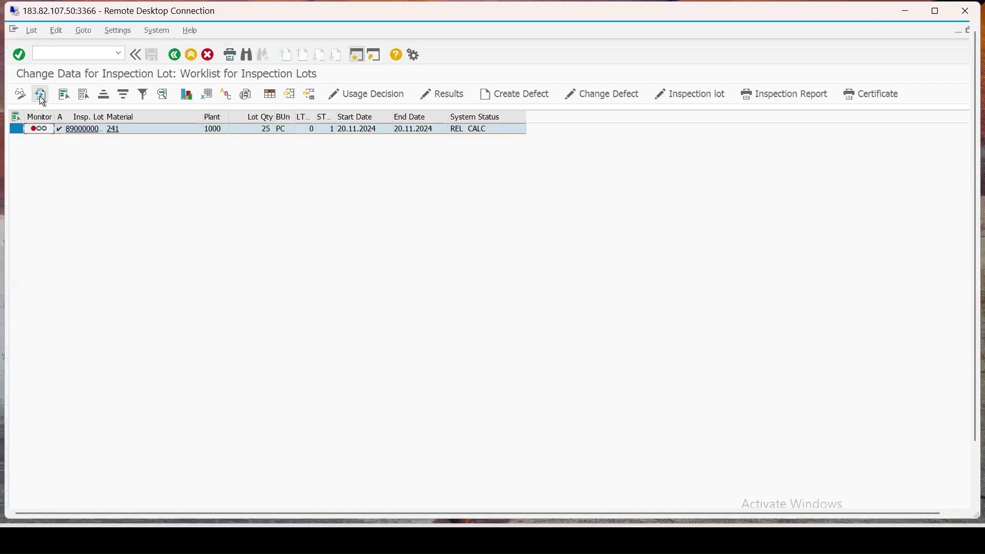
click(40, 96)
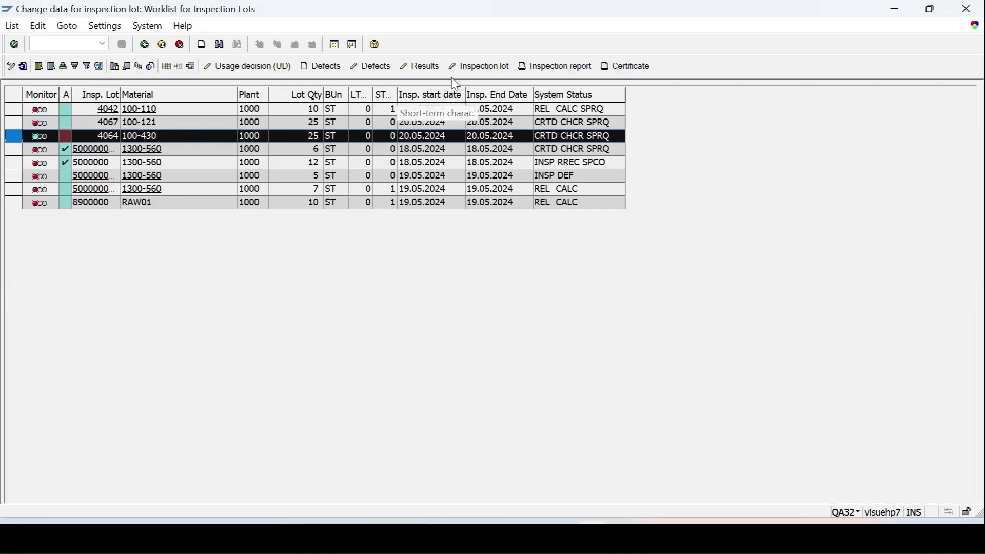
- Open the inspection lot of material 100-430 for change and examine its system status details and inspection type
click(480, 66)
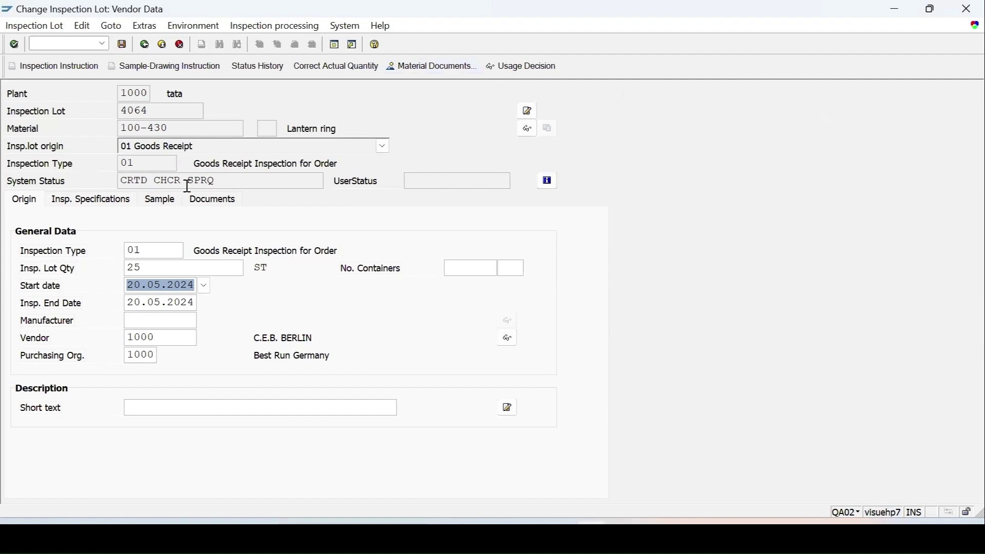
click(547, 181)
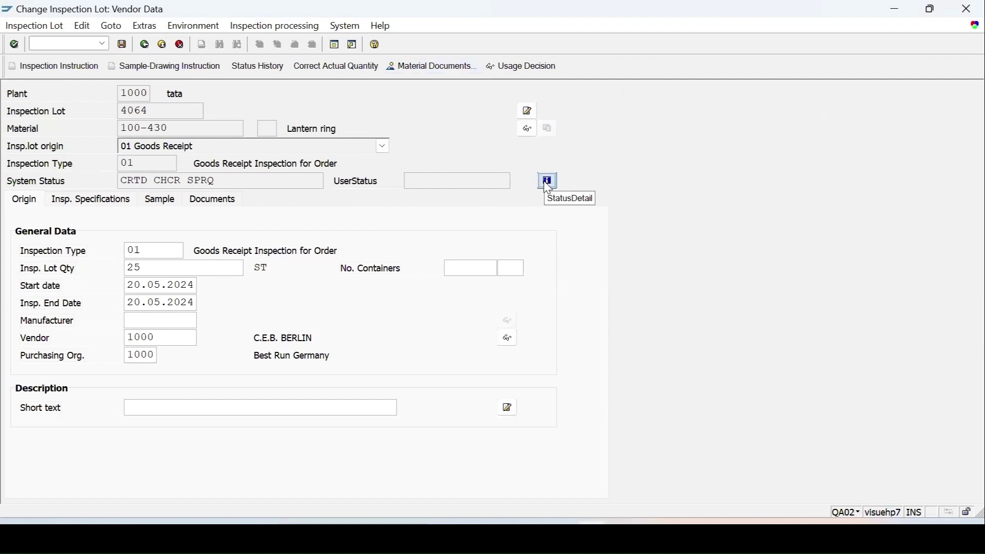
drag(155, 248, 101, 249)
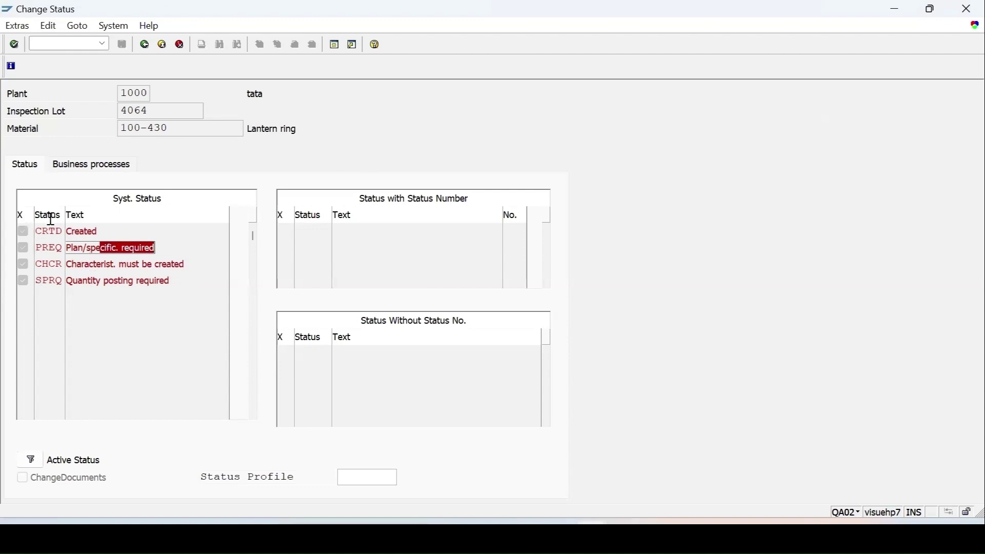
click(145, 44)
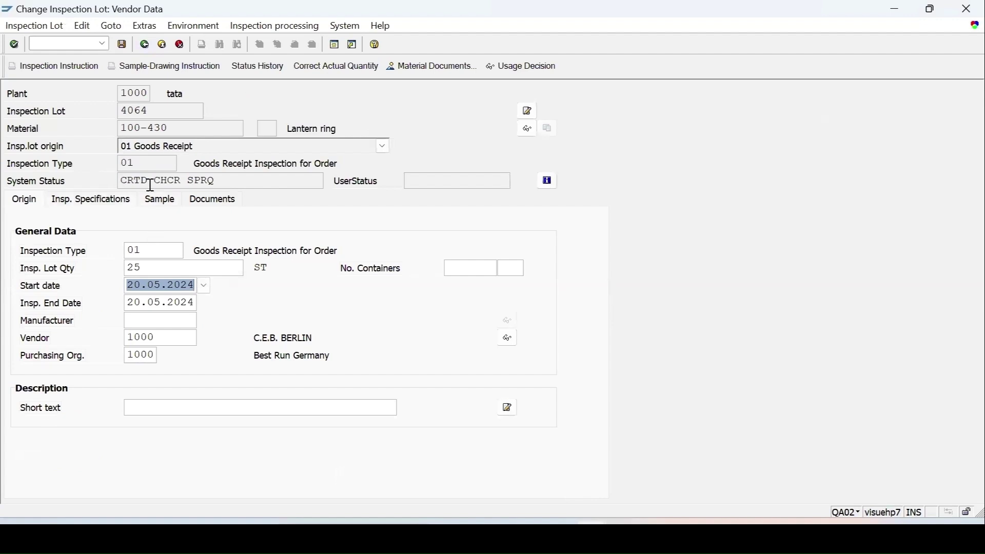
drag(201, 181, 186, 180)
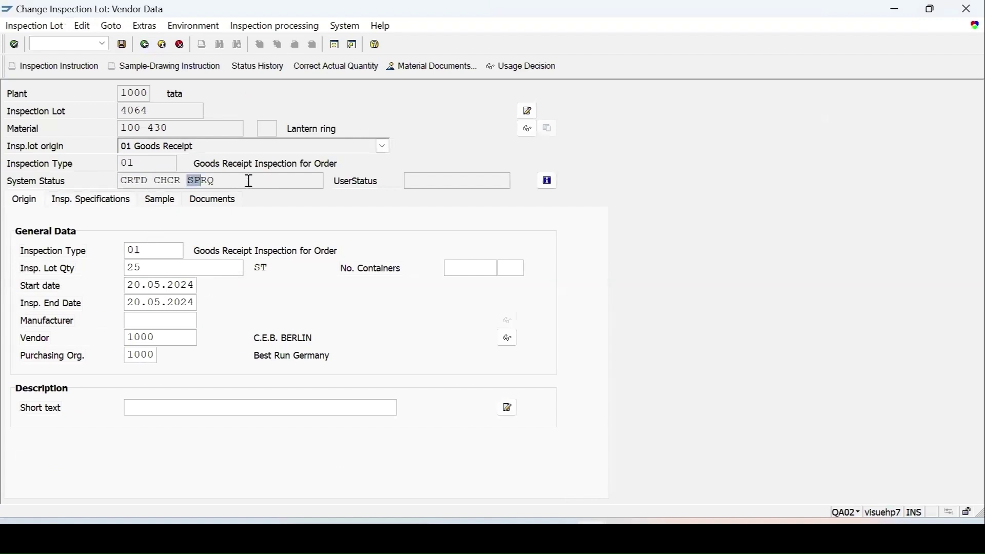
drag(249, 181, 251, 181)
drag(141, 162, 94, 159)
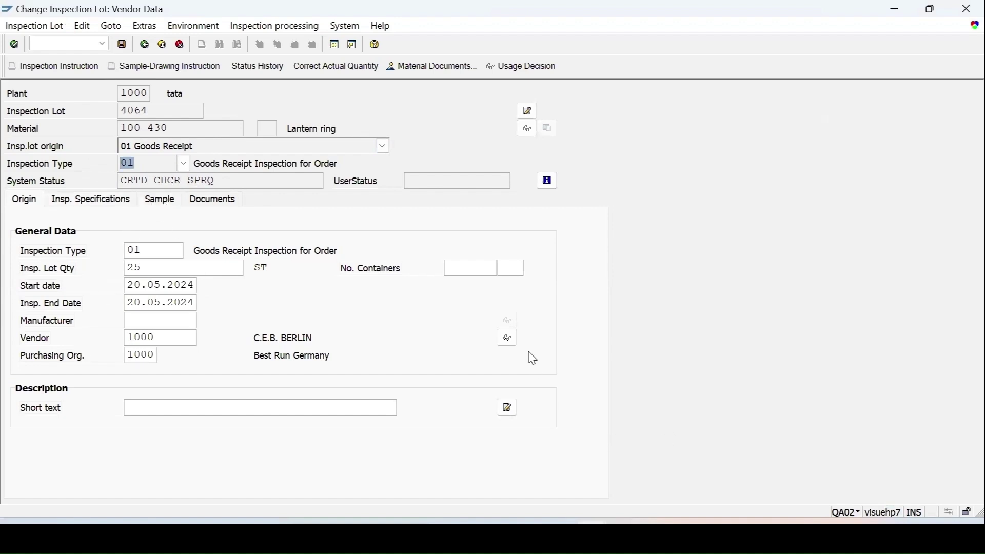
- Show the inspection specifications of the 100-430 lot and check the key date used for plan selection
click(117, 202)
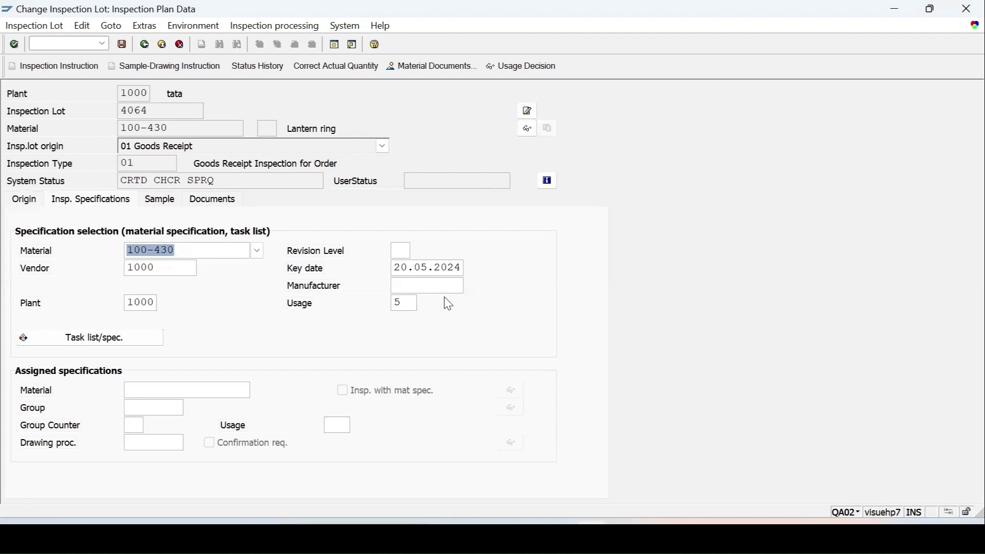
click(398, 269)
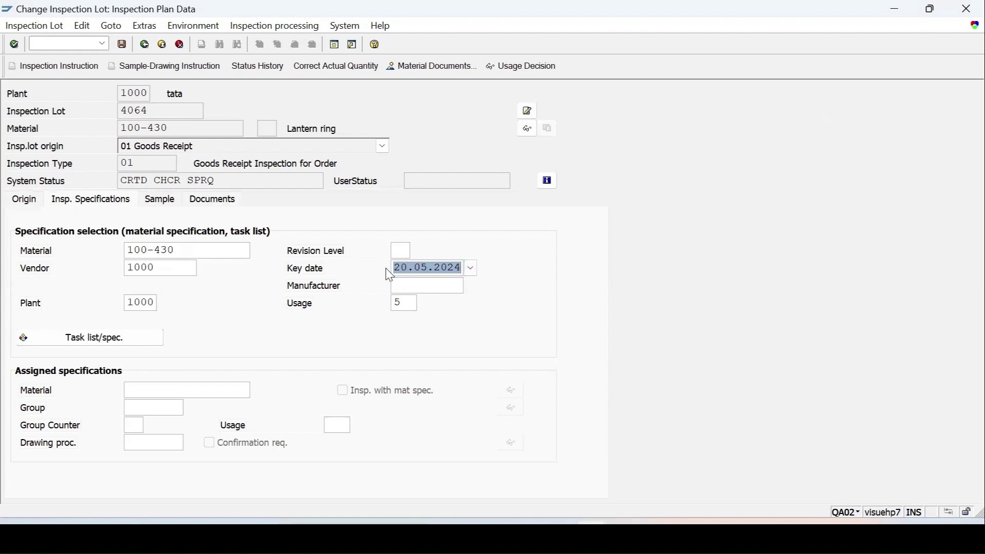
key(Return)
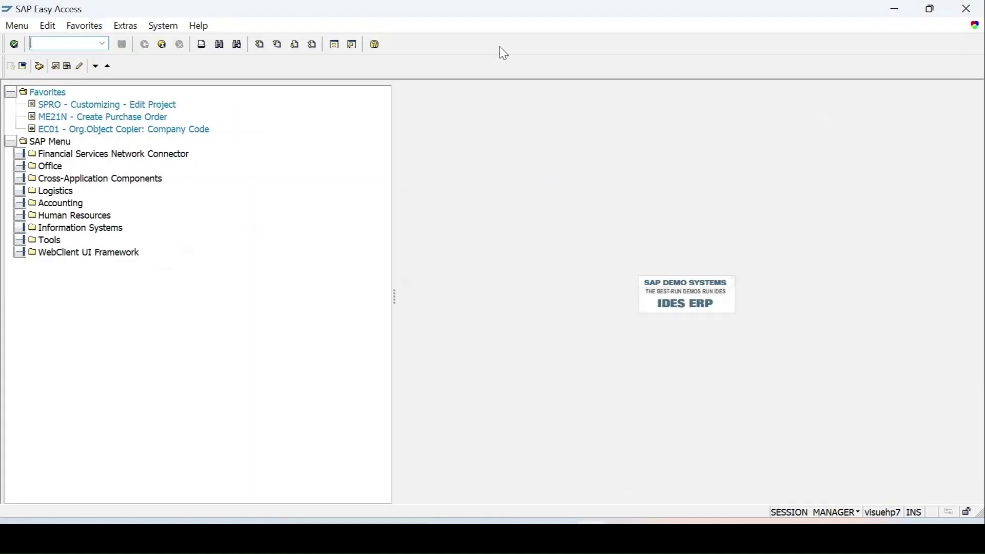
- Start transaction /nqp02 and open the header details of inspection plan group 277 for material 100-431 in plant 1000
text(/nqp02)
key(Return)
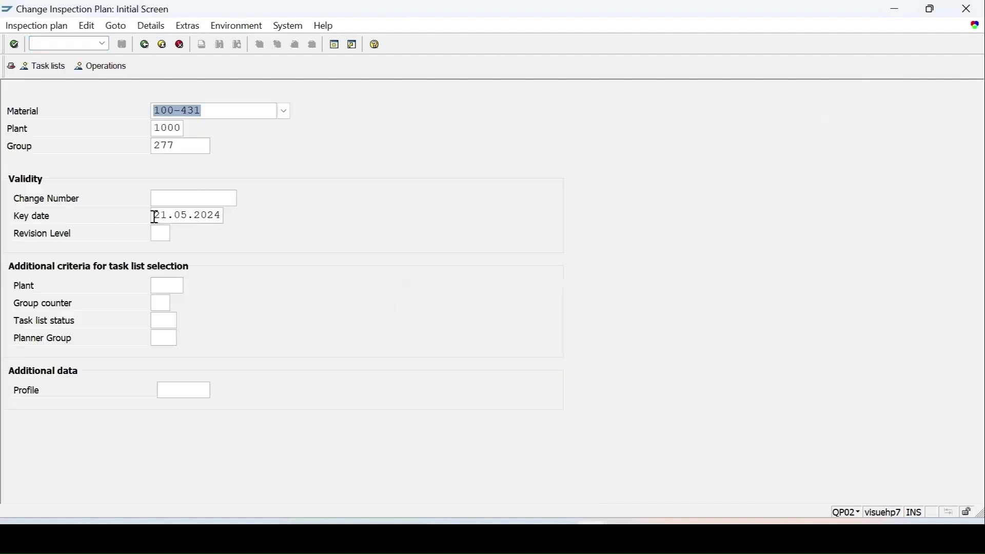
key(Return)
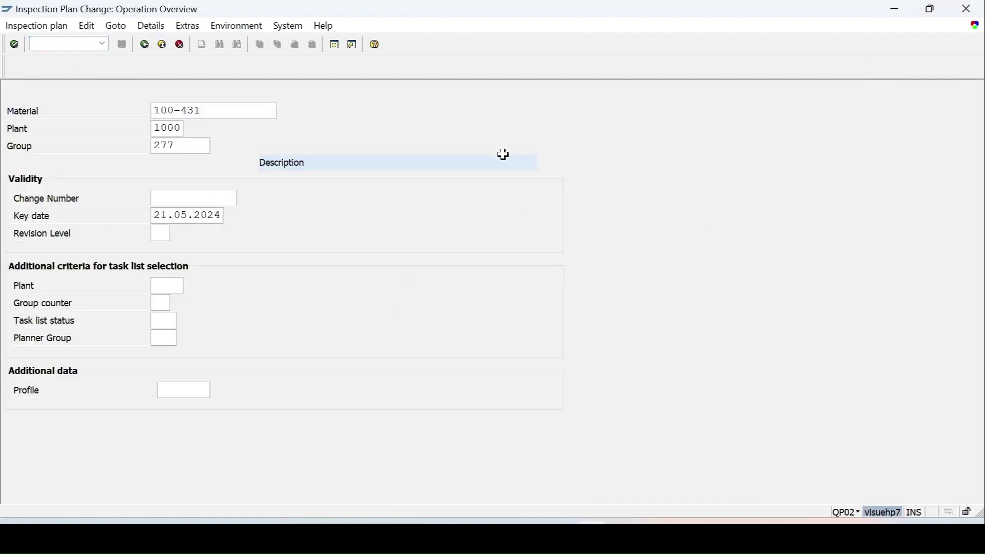
click(33, 66)
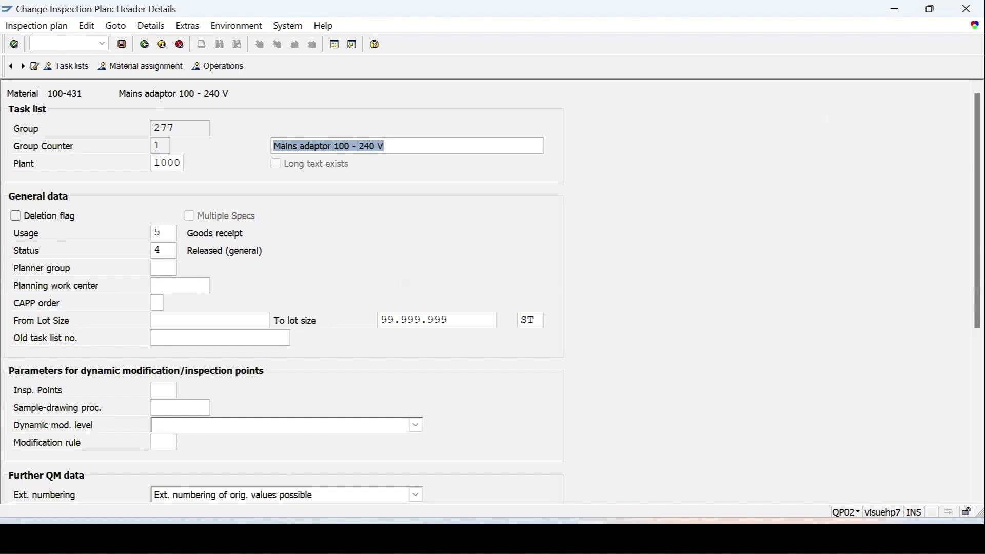
- Compare the key date of the 100-430 lot with the Valid From date in the inspection plan's administrative data
mouse_move(591, 536)
click(689, 464)
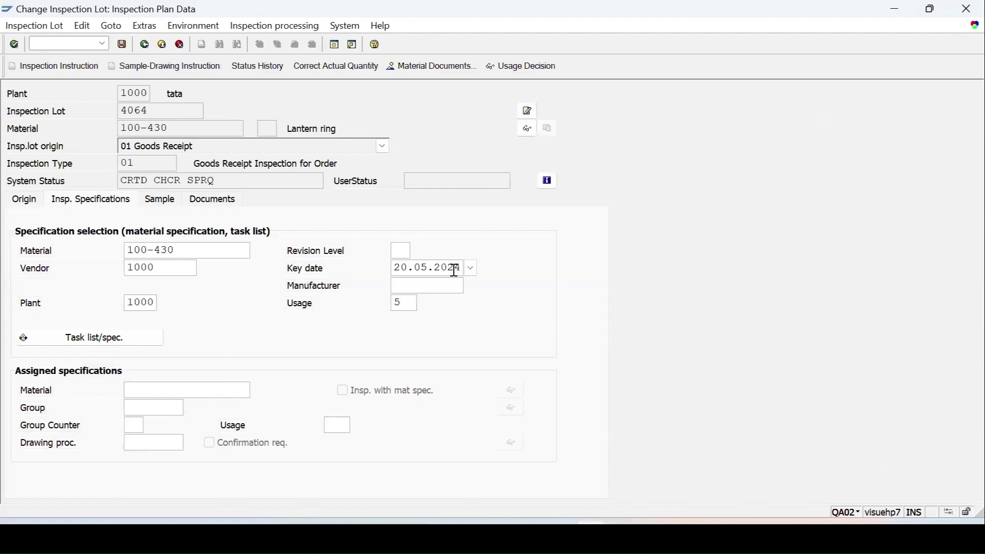
click(854, 500)
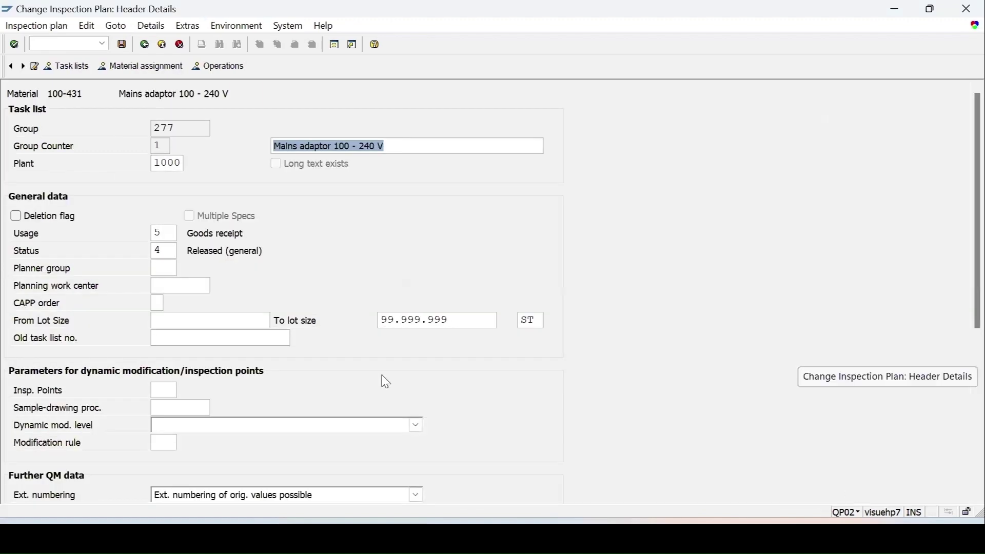
scroll(386, 382, down, 5)
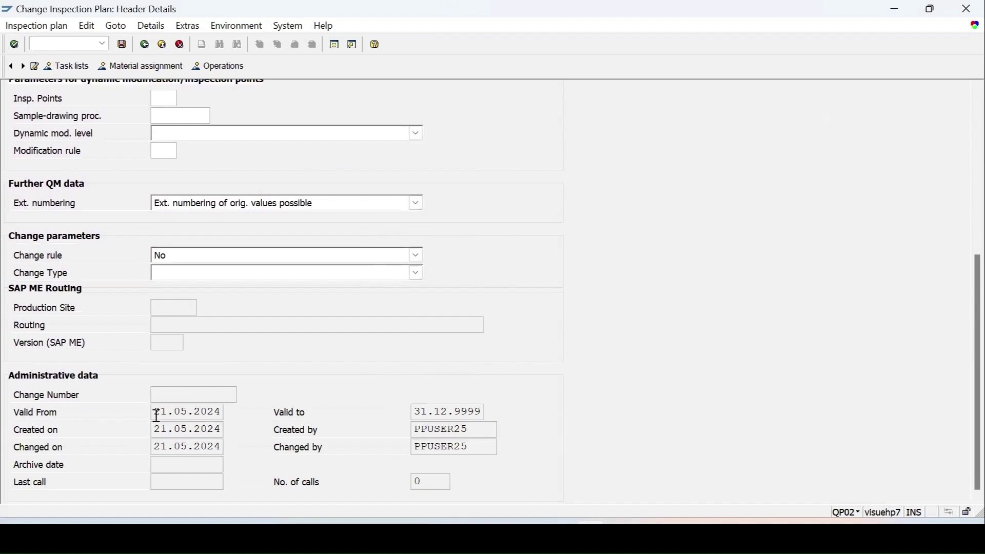
drag(157, 415, 283, 417)
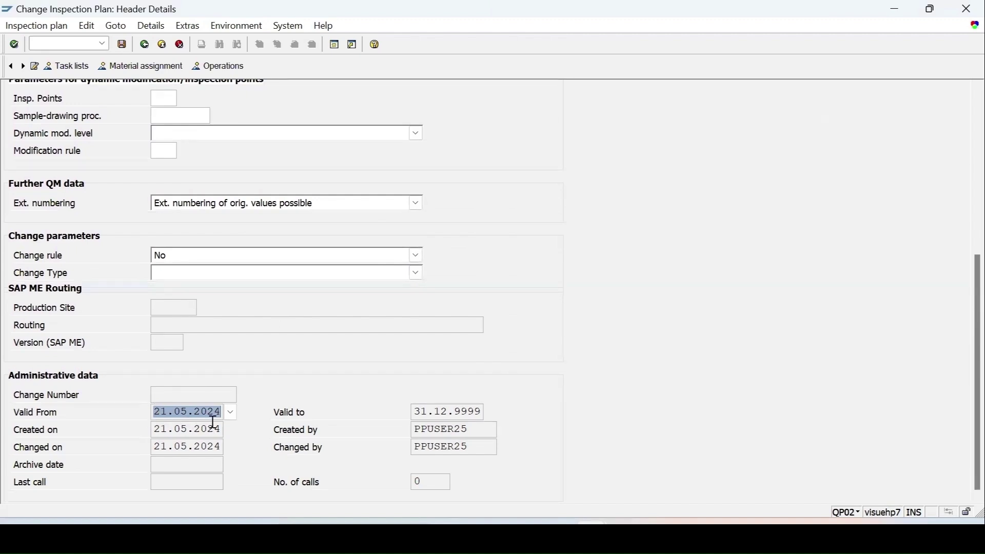
- Switch back to the 100-430 lot, set its key date to 21.05.2024 and try to assign a task list
click(523, 538)
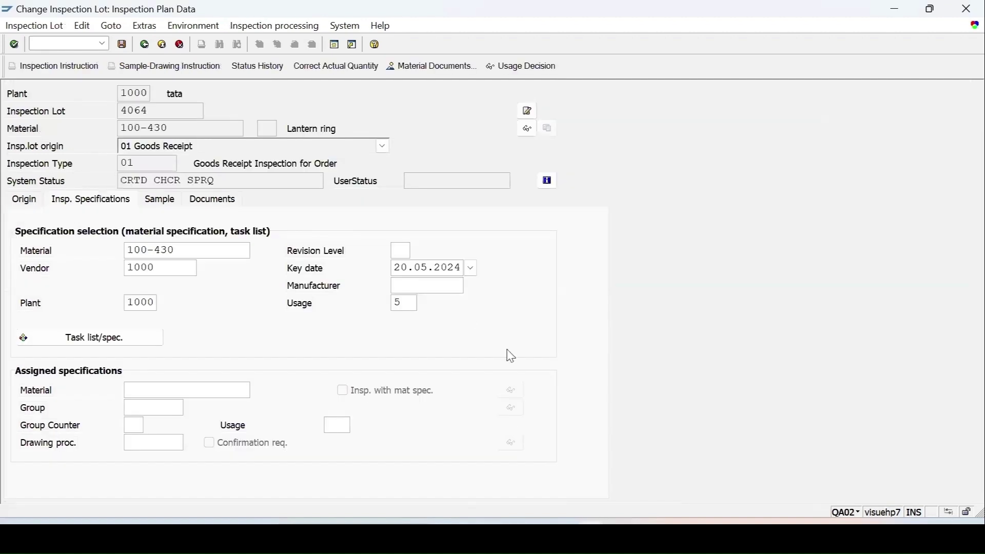
click(408, 265)
key(BackSpace)
text(1)
click(112, 339)
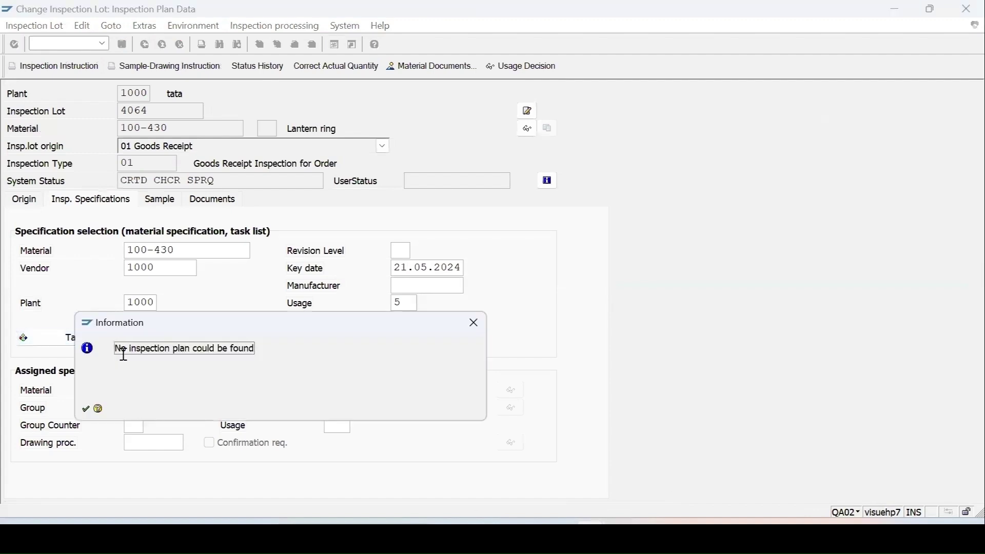
click(473, 323)
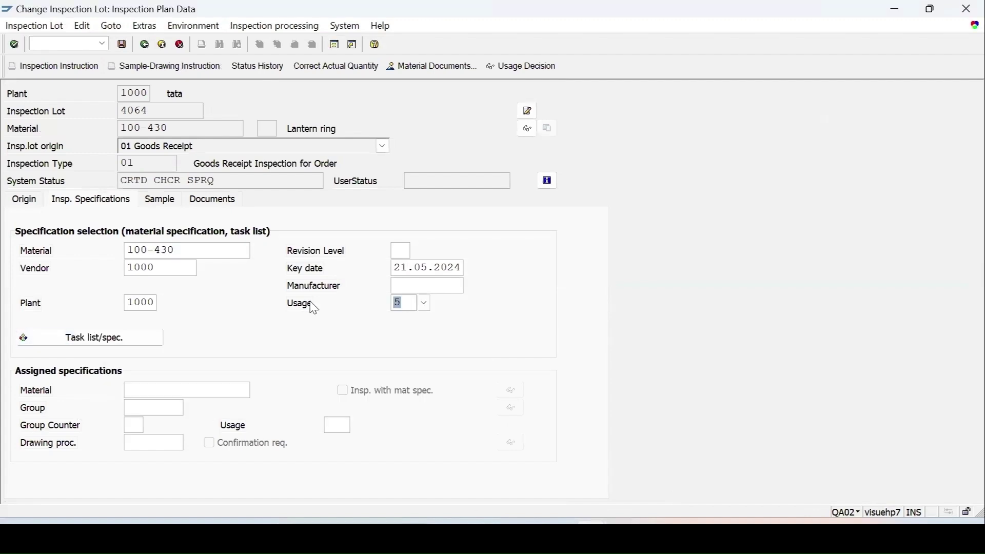
- Set the plan usage to 3, assign inspection plan group 275, counter 2, to the 100-430 lot and check its system status
key(Return)
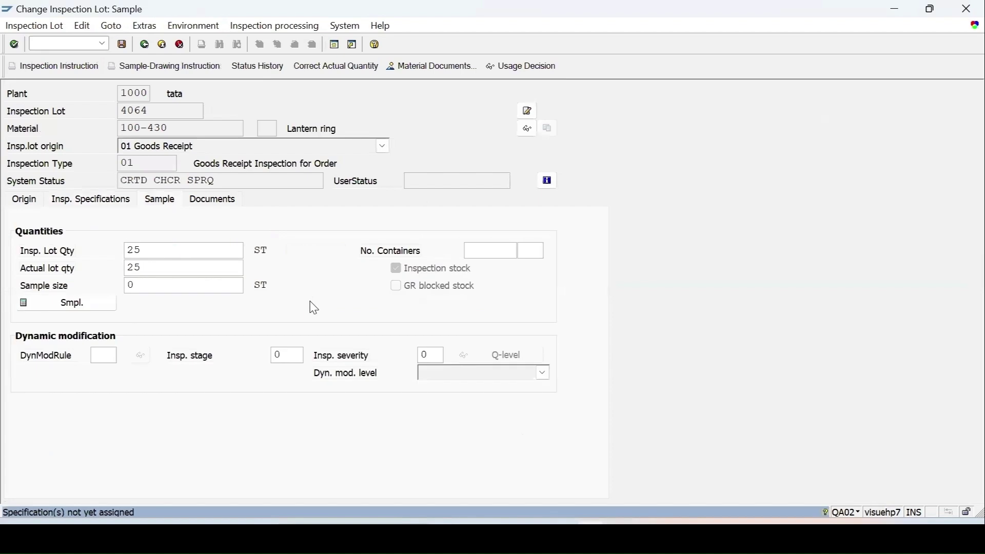
click(104, 202)
click(119, 336)
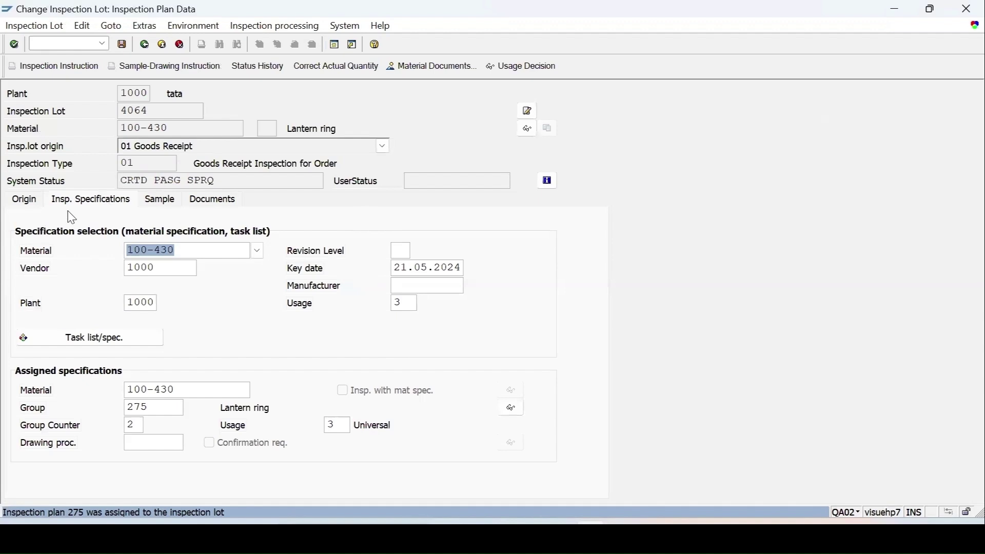
drag(239, 182, 6, 187)
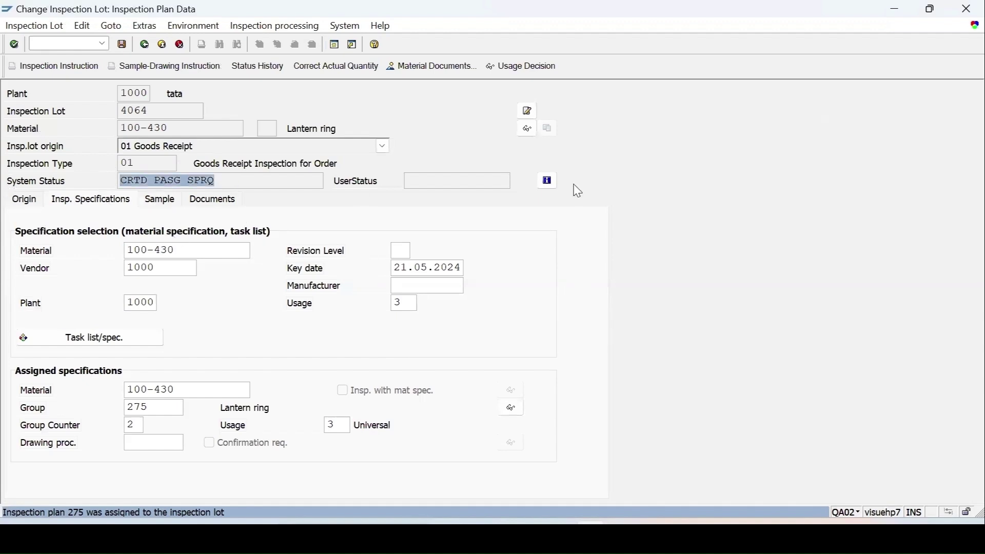